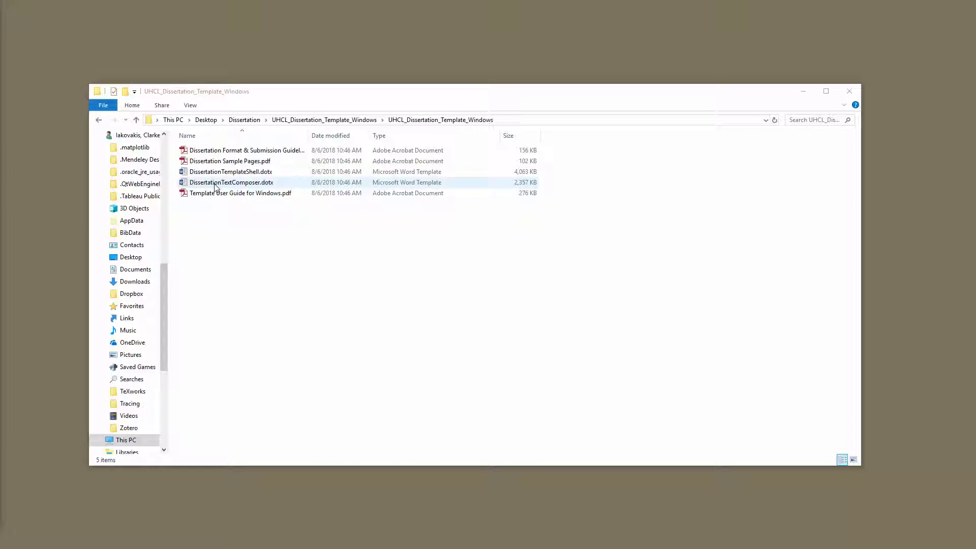
Open DissertationTextComposer.dotx from UHCL_Dissertation_Template_Windows as a new Word document.
click(215, 184)
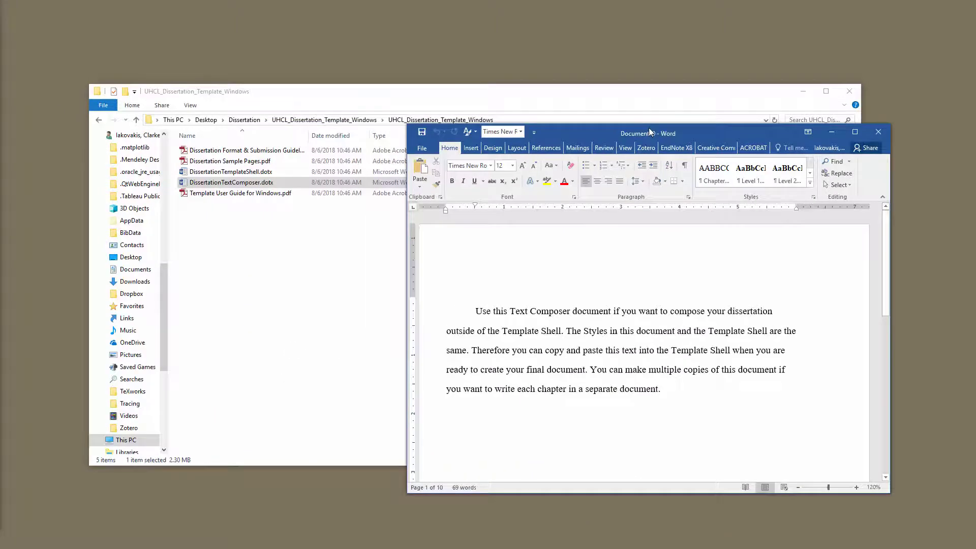
Open DissertationTemplateShell.dotx, place it left of Document49, and enable editing.
double_click(230, 173)
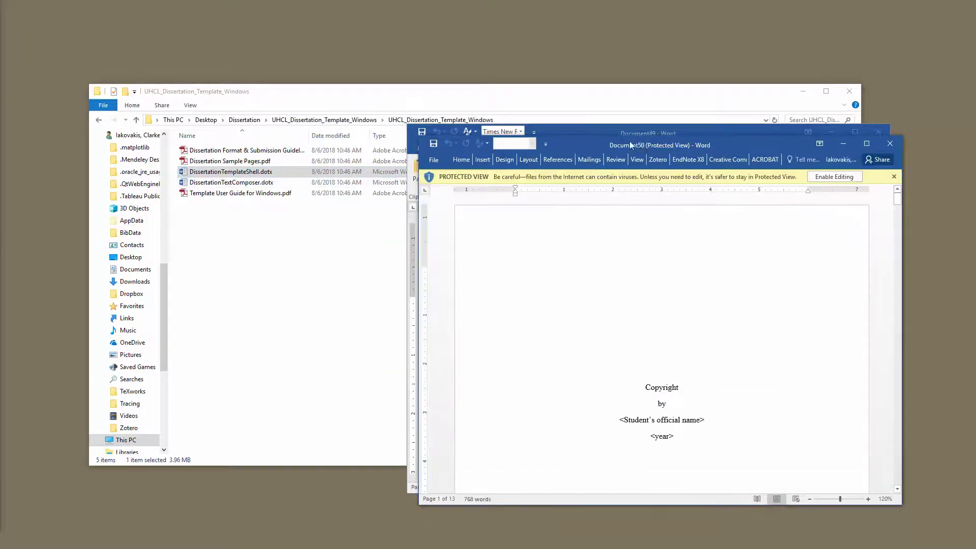
drag(640, 131, 192, 121)
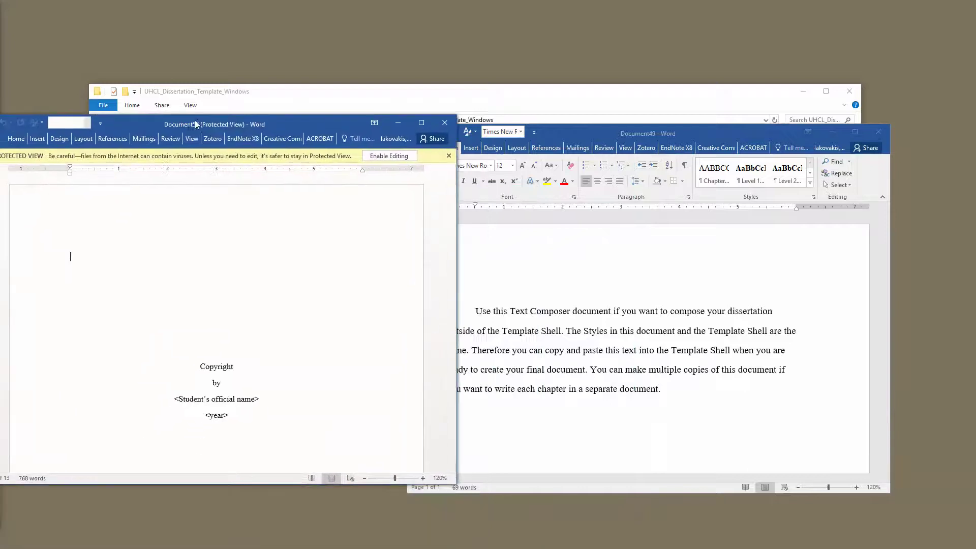
drag(689, 133, 758, 130)
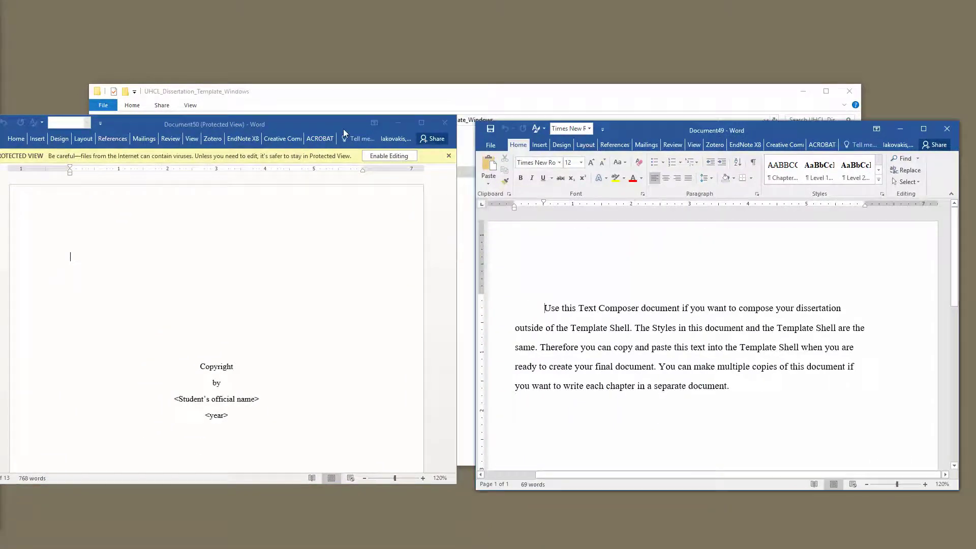
drag(343, 129, 361, 130)
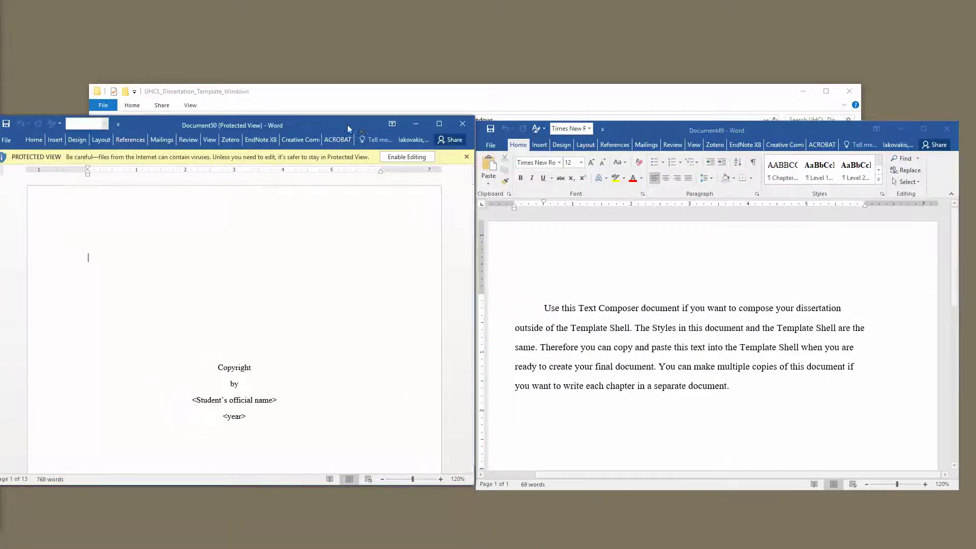
click(406, 157)
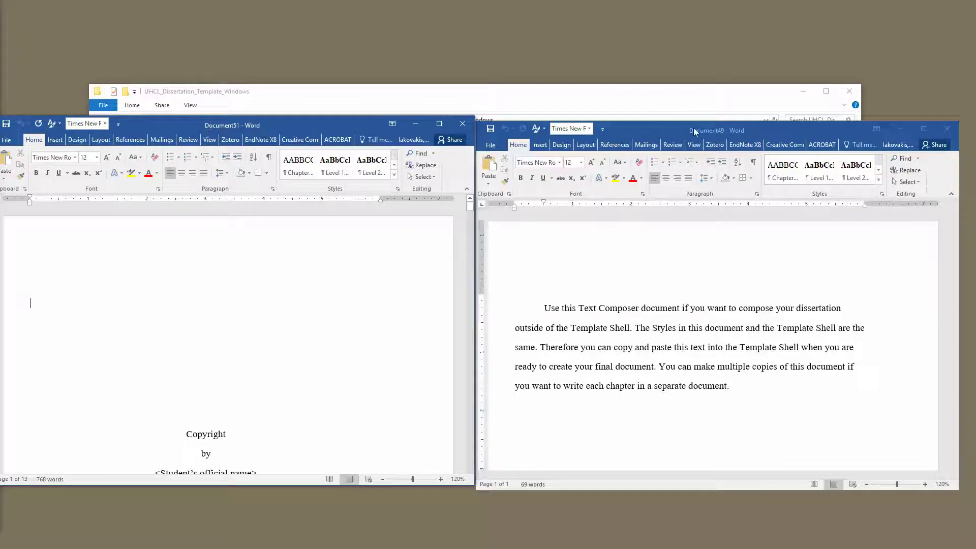
click(722, 131)
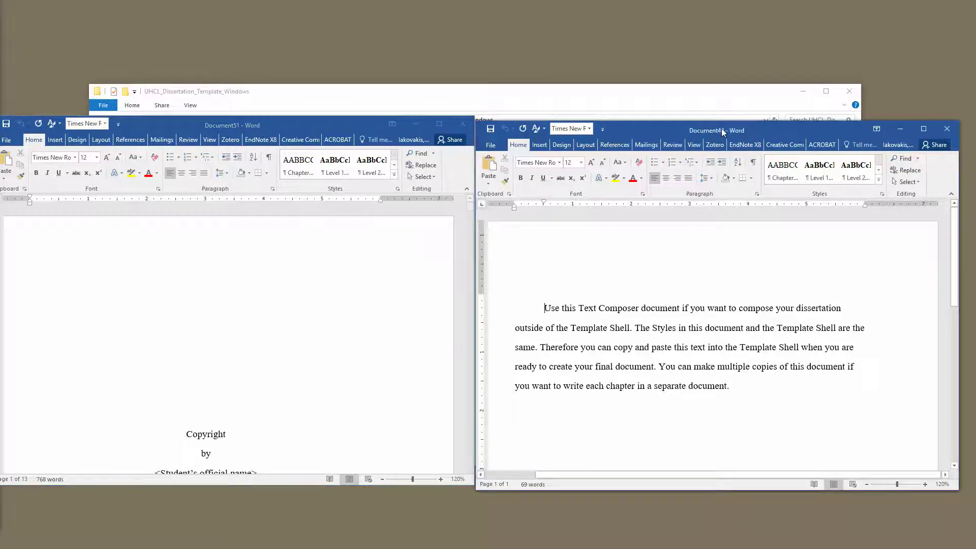
click(203, 130)
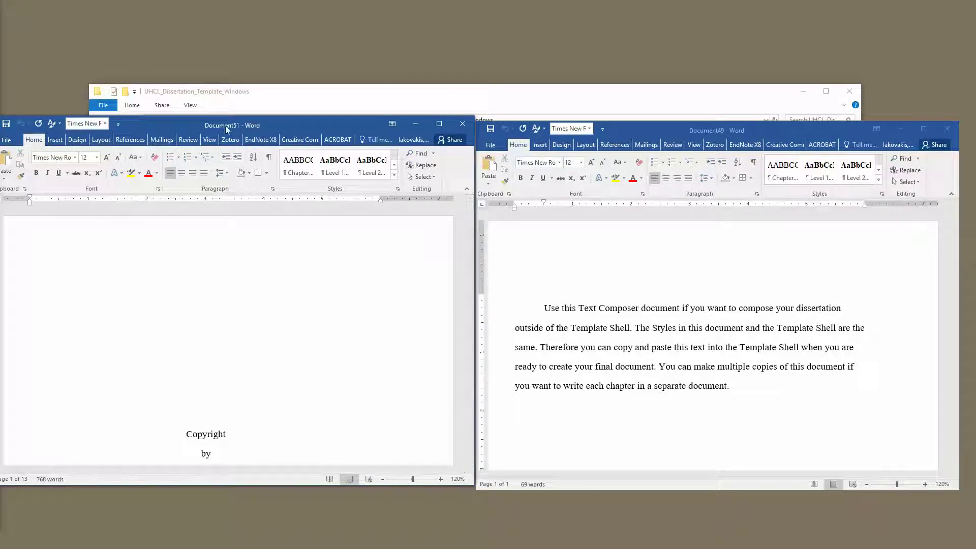
drag(222, 123, 228, 122)
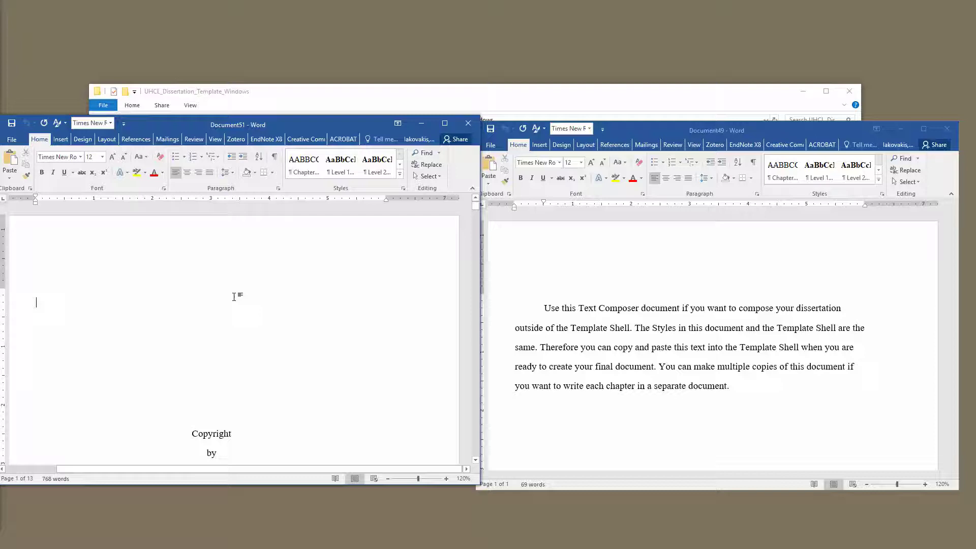
scroll(203, 365, down, 1)
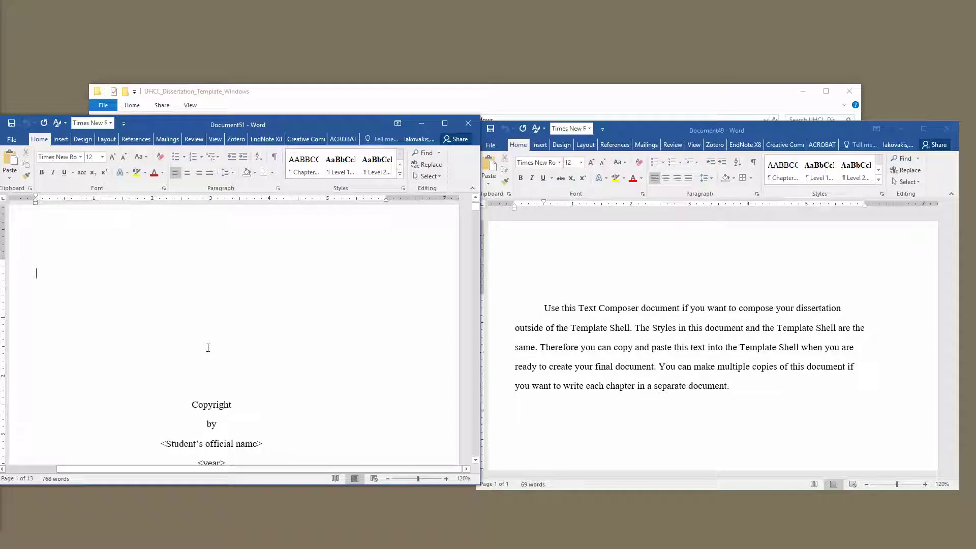
scroll(208, 347, down, 10)
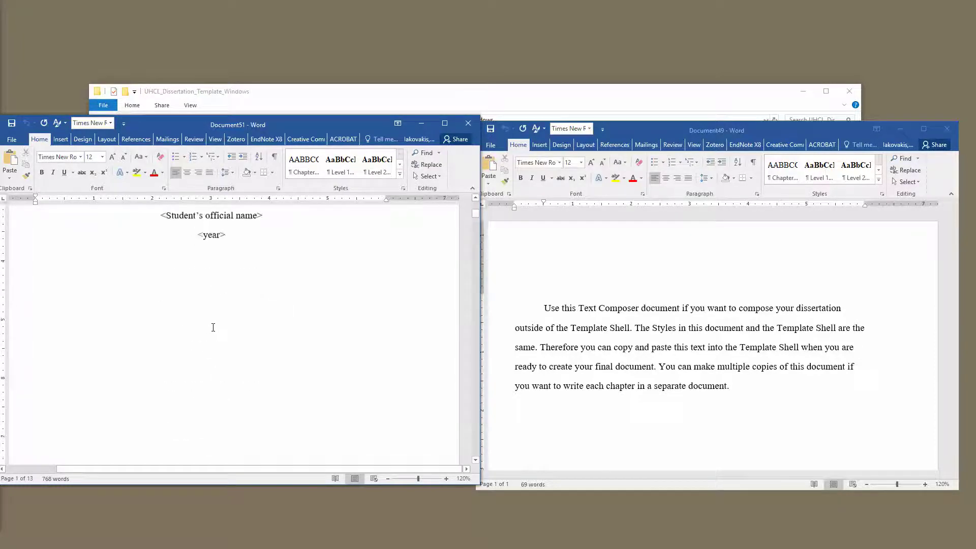
scroll(213, 330, down, 8)
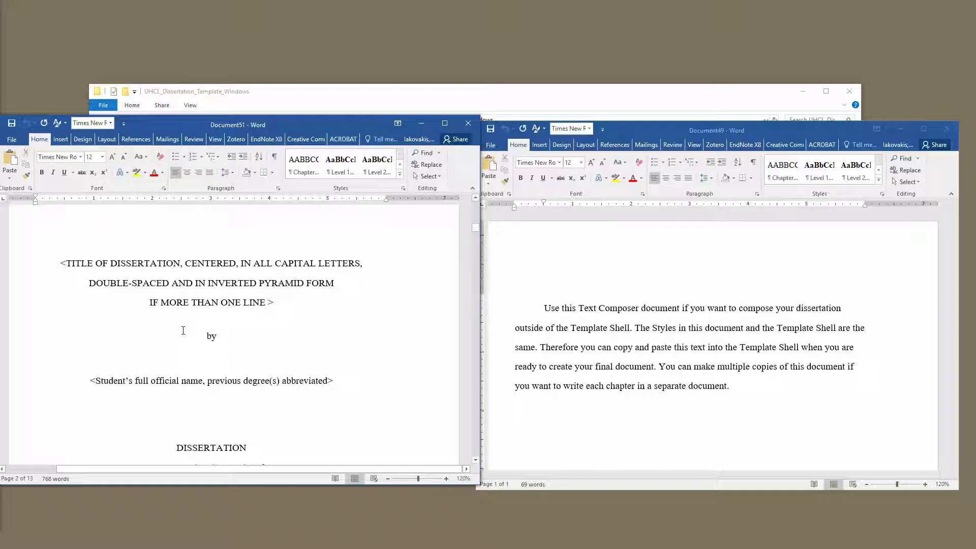
scroll(208, 328, up, 3)
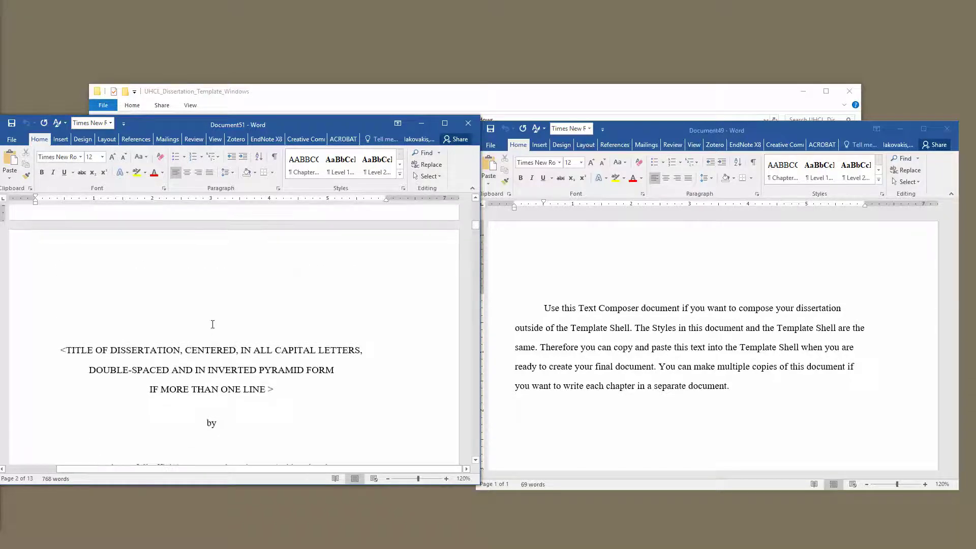
scroll(208, 322, down, 10)
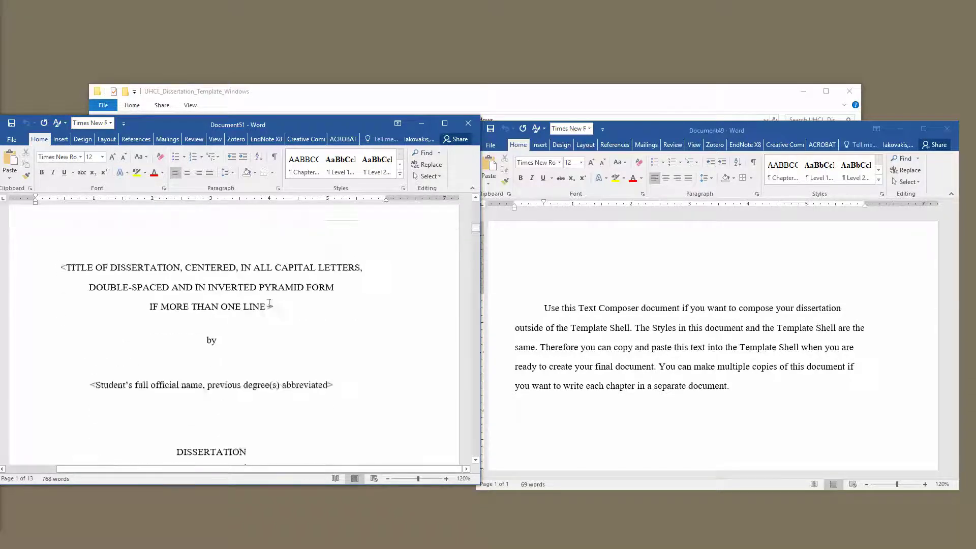
scroll(240, 318, down, 9)
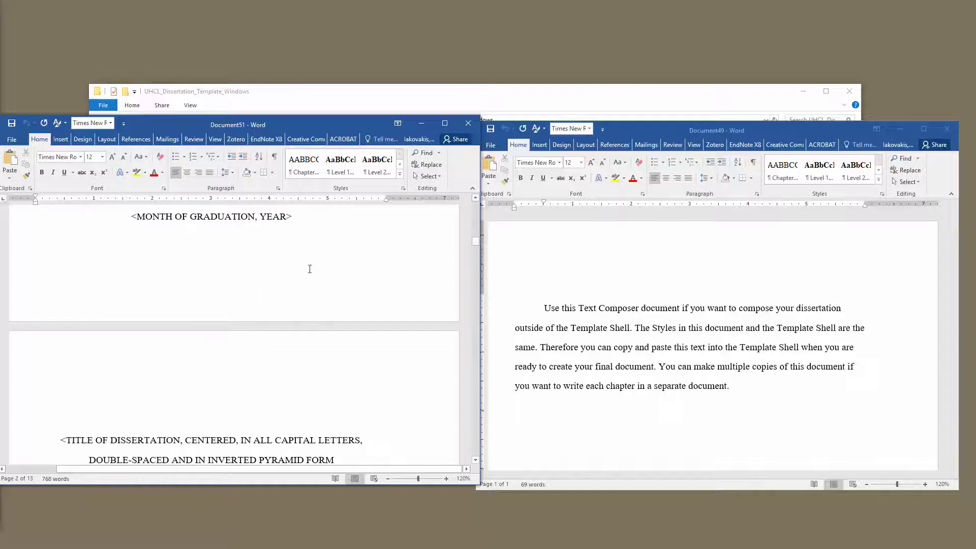
scroll(199, 356, down, 15)
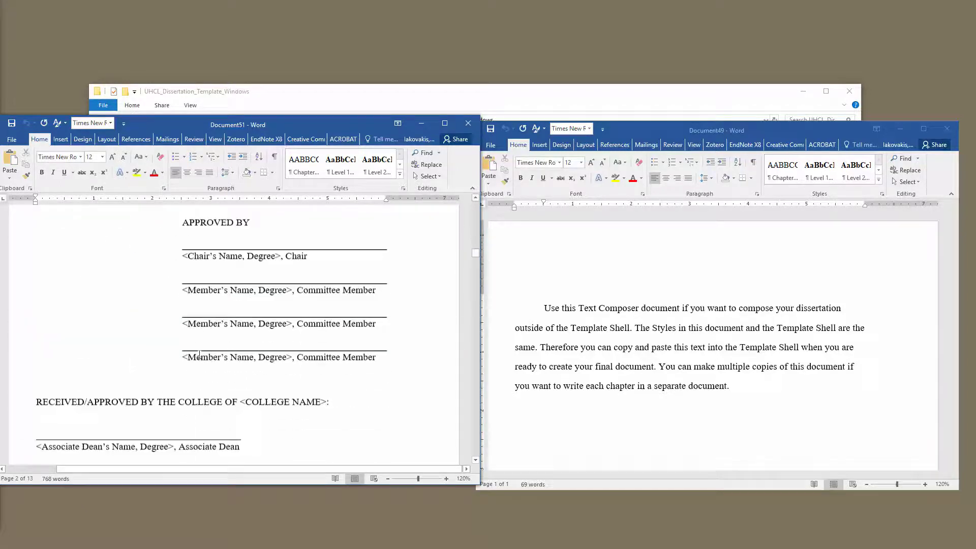
scroll(200, 357, down, 15)
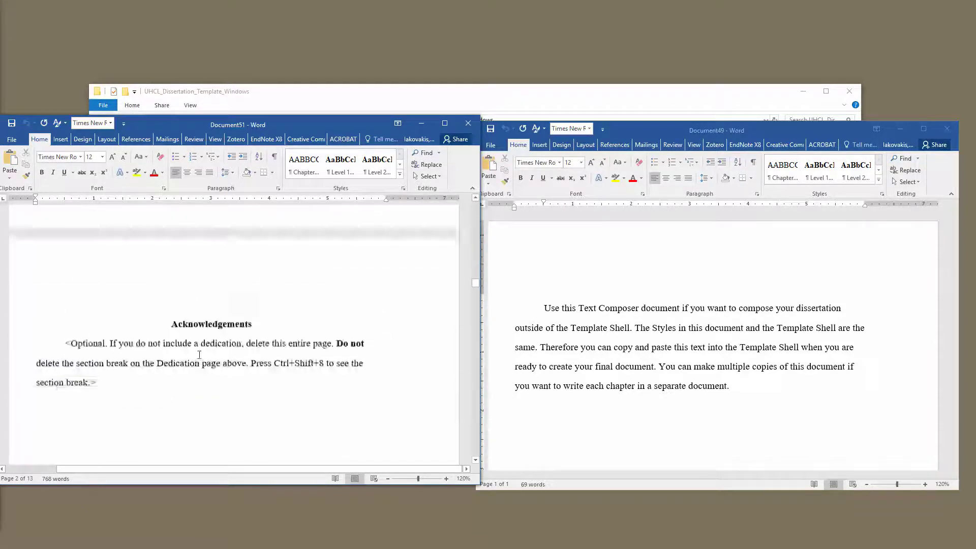
scroll(199, 354, down, 15)
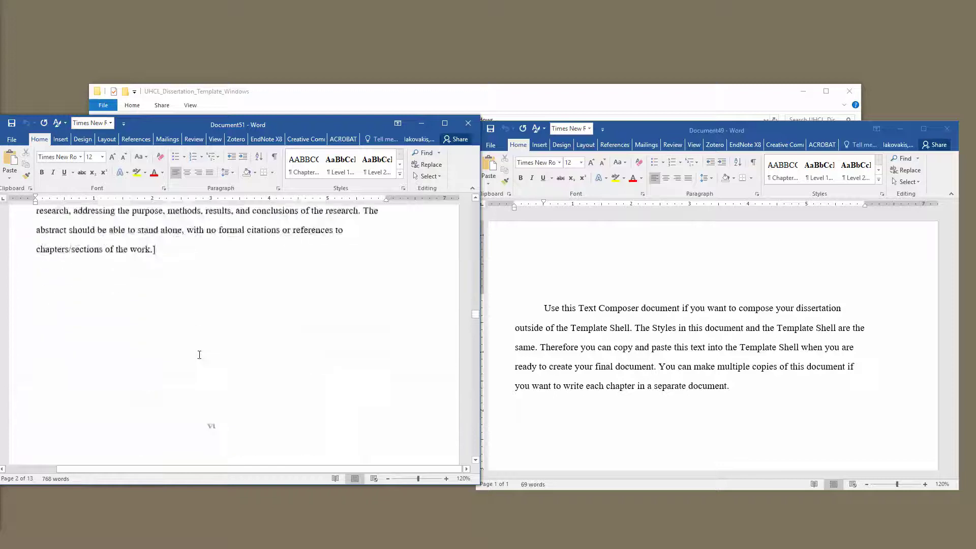
scroll(199, 355, down, 15)
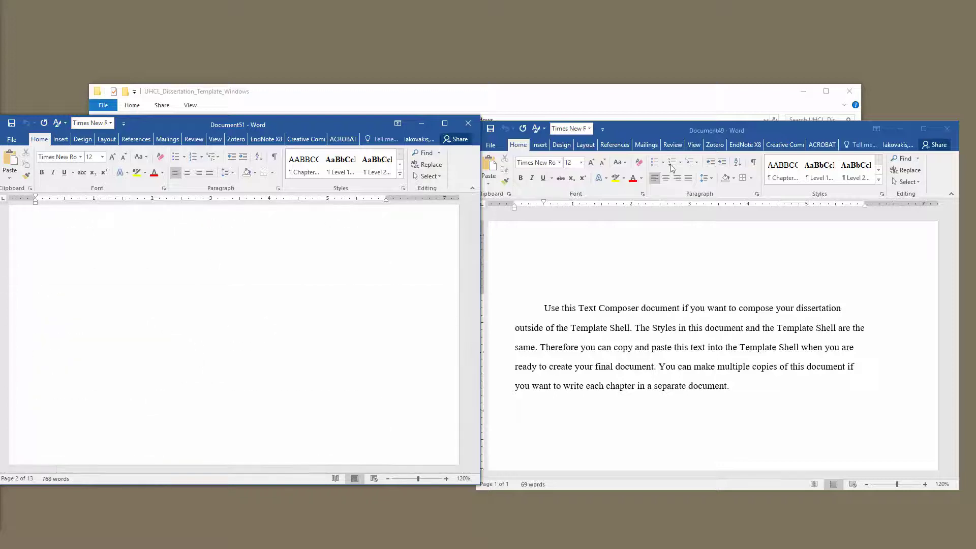
Scroll the Template Shell back to its Copyright page beside the Document49 window.
click(704, 134)
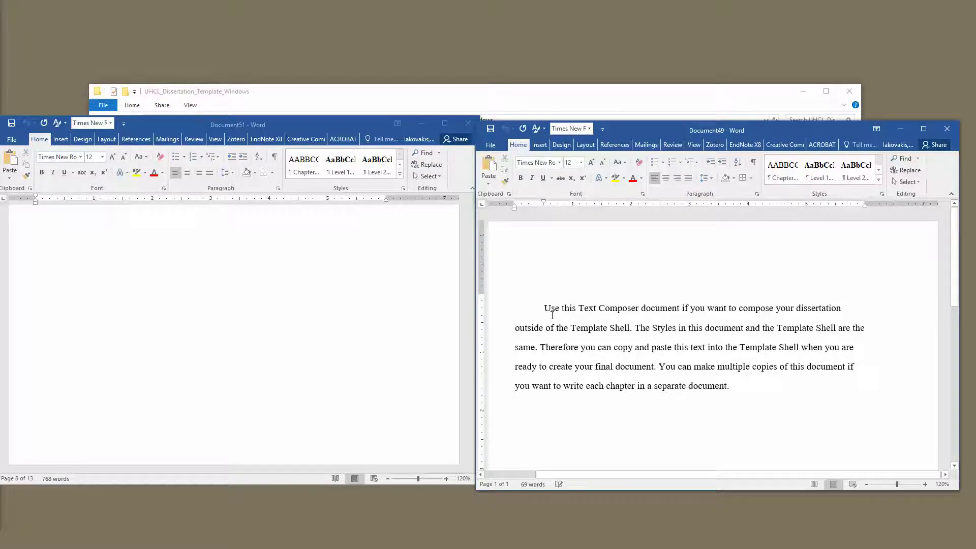
scroll(374, 362, down, 5)
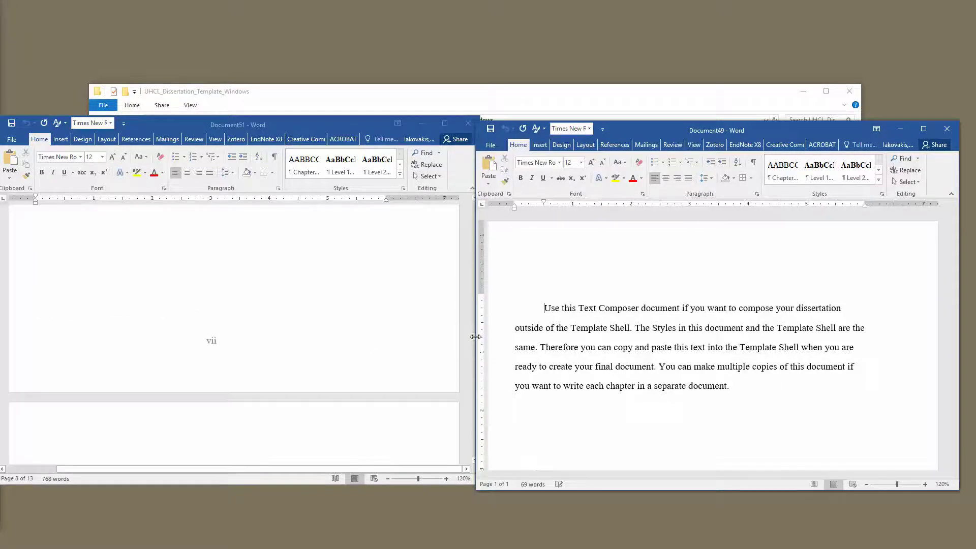
click(355, 336)
scroll(344, 329, down, 3)
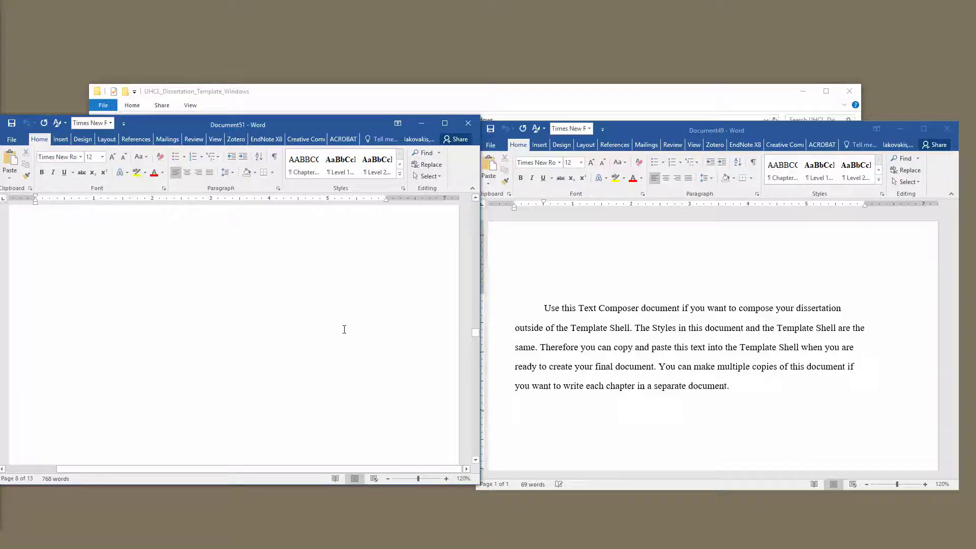
scroll(344, 330, up, 10)
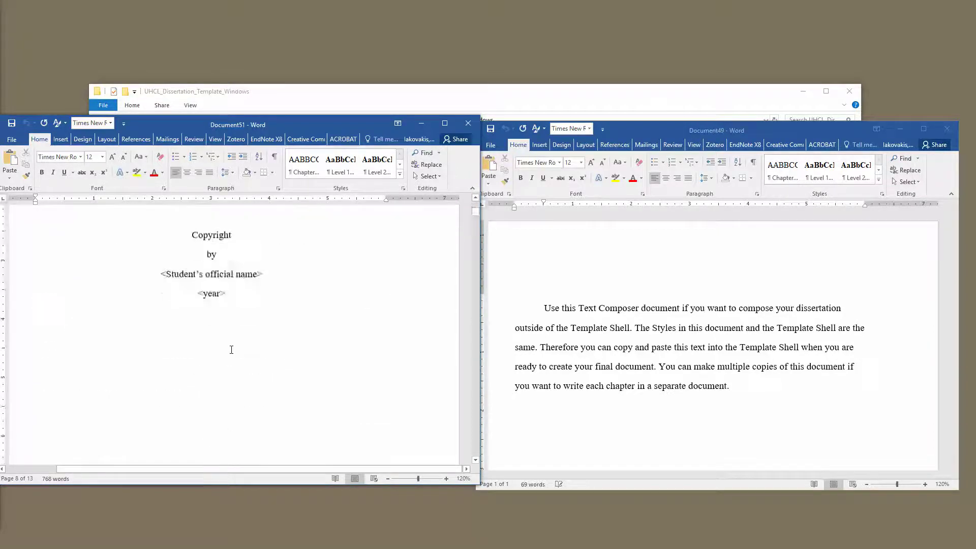
scroll(231, 350, down, 15)
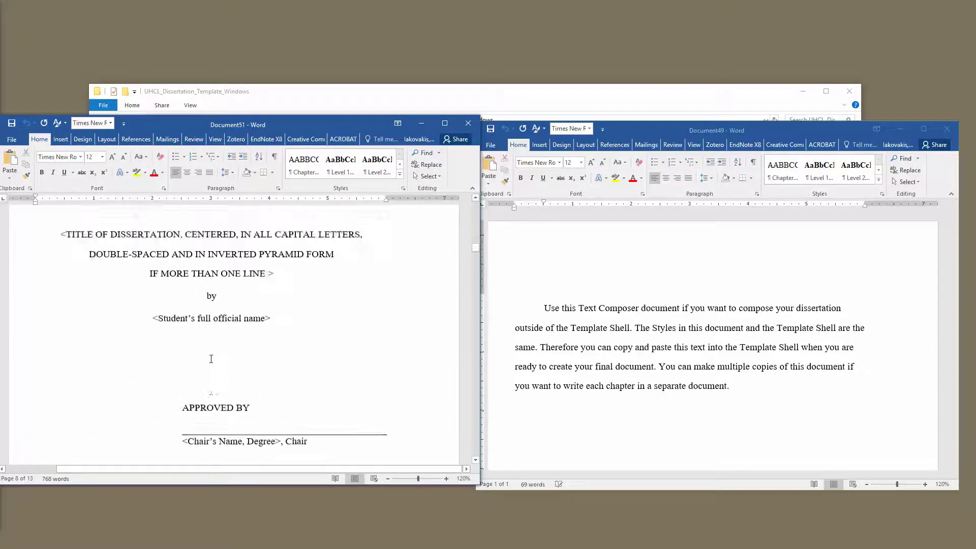
scroll(211, 359, down, 15)
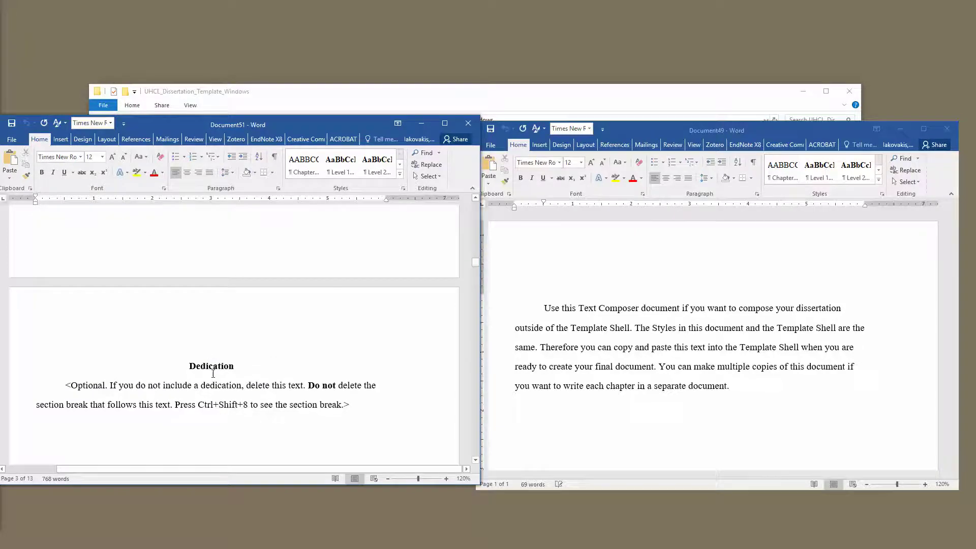
scroll(207, 361, down, 5)
scroll(206, 366, down, 10)
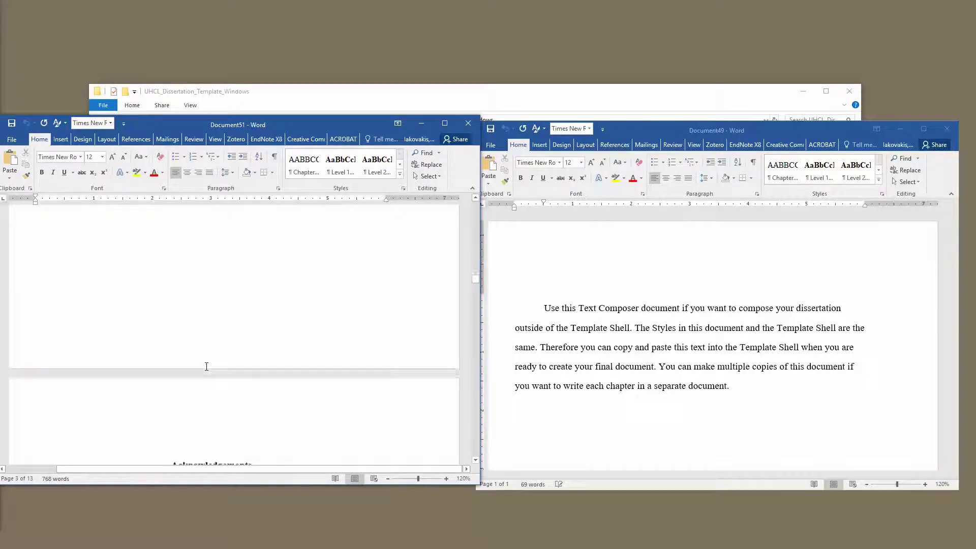
scroll(206, 366, down, 15)
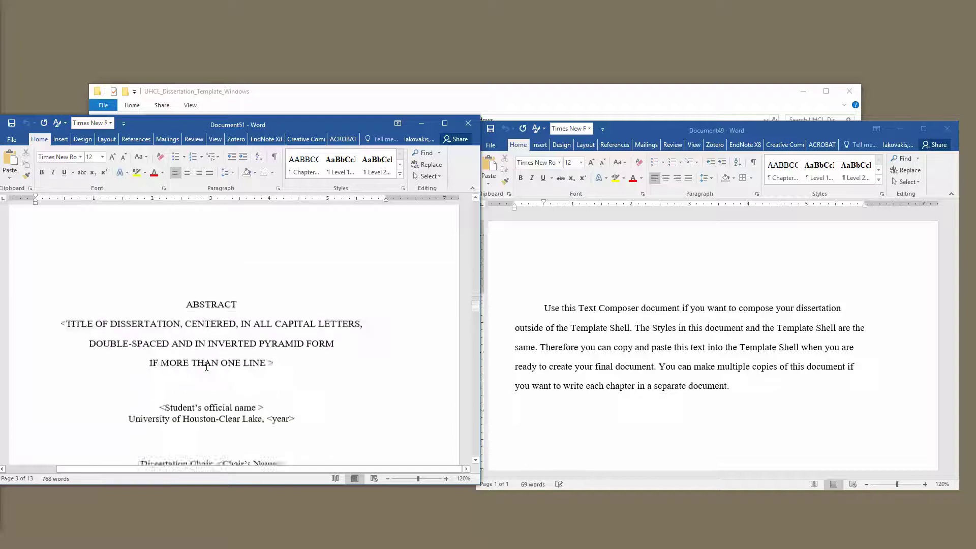
scroll(156, 377, down, 5)
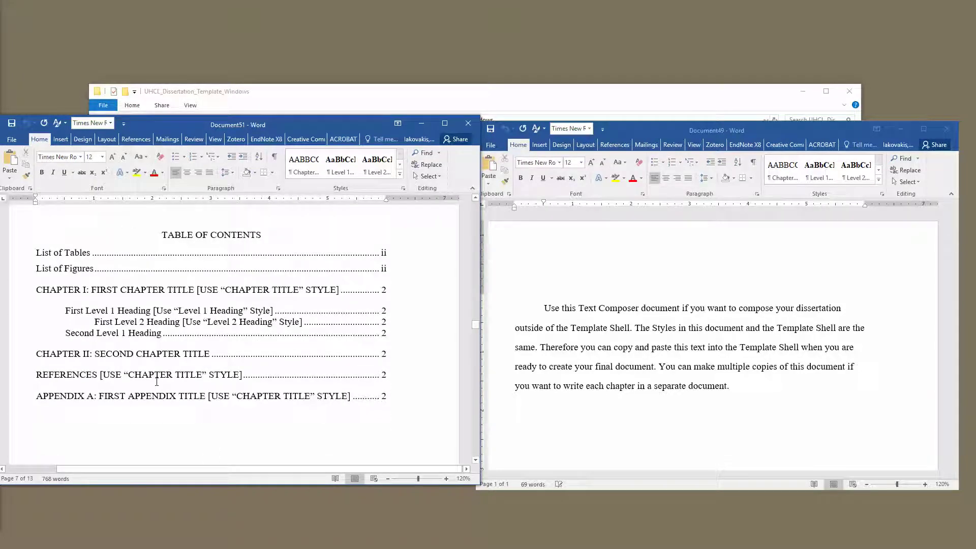
drag(475, 328, 475, 216)
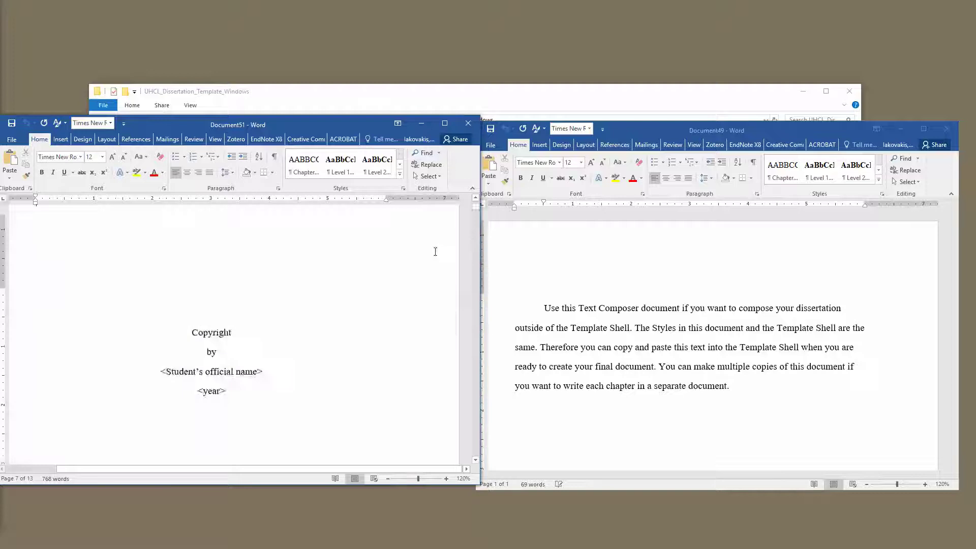
click(606, 355)
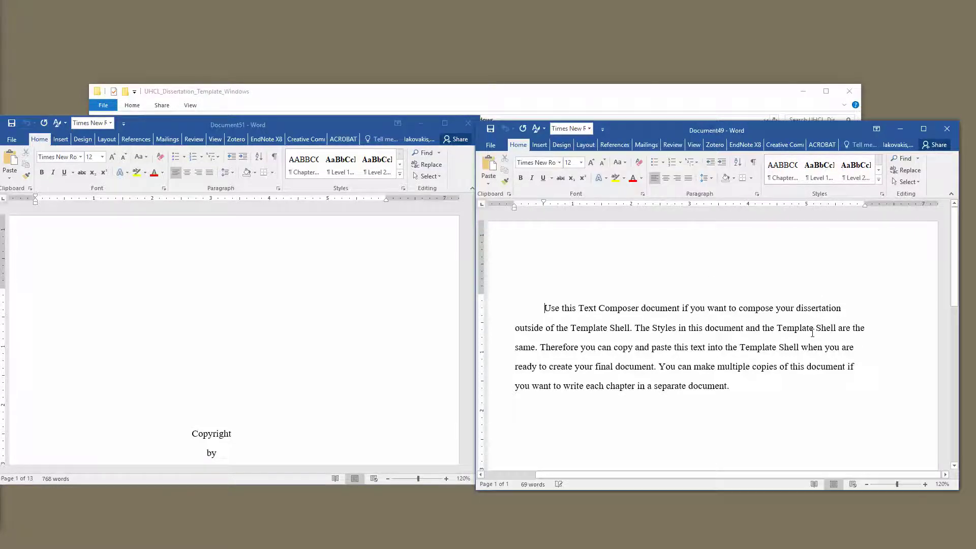
scroll(217, 359, down, 3)
scroll(217, 360, down, 1)
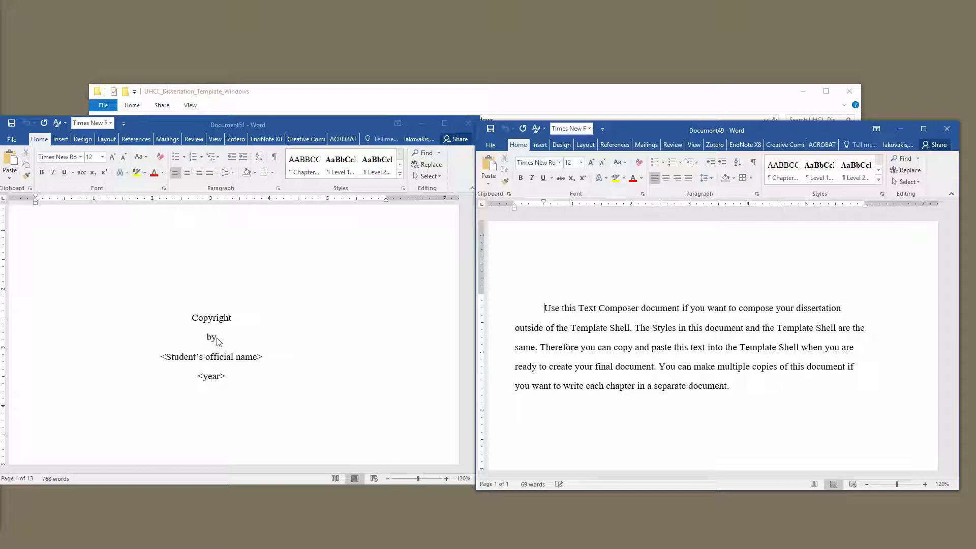
click(585, 347)
Add a new first line 'Chapter I: My First Chapter' above the instructions.
key(ctrl+Home)
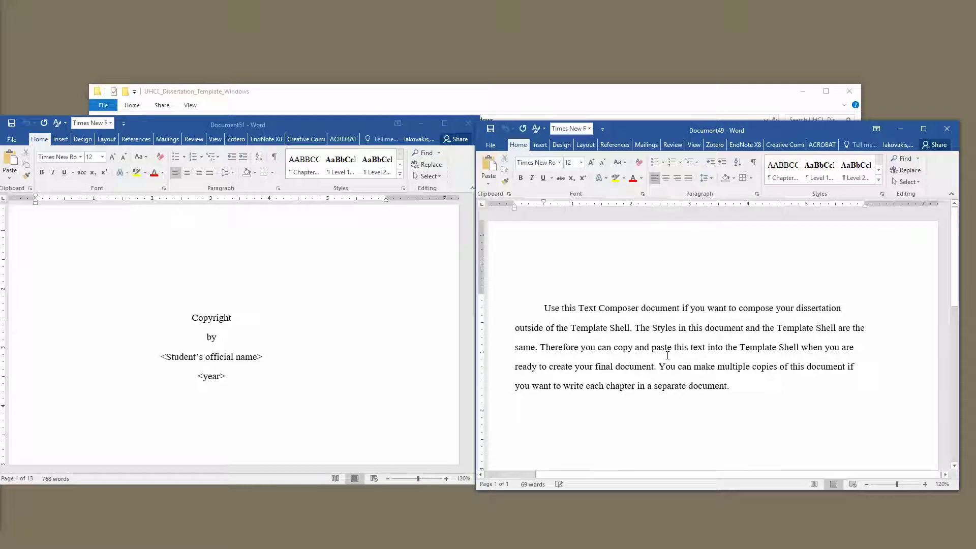
key(Return)
key(Up)
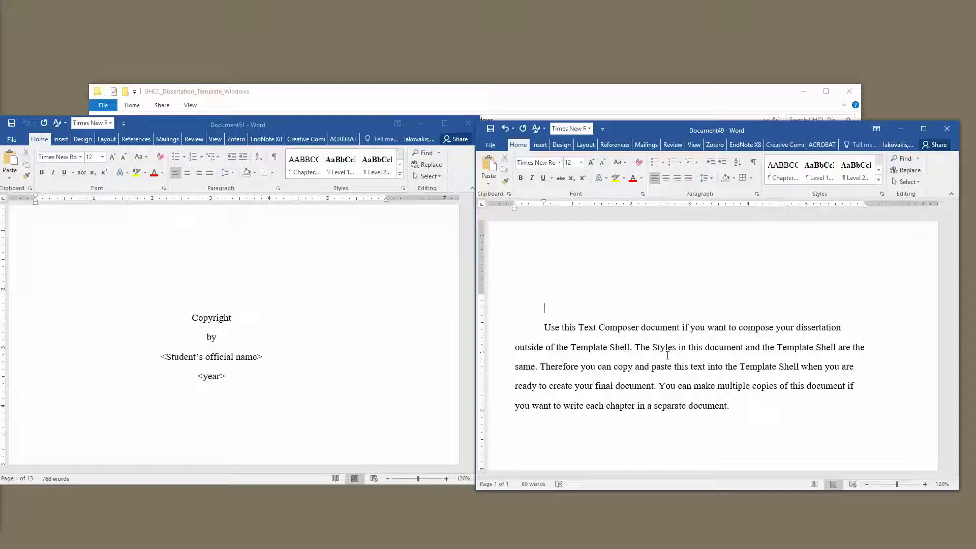
text(Chapter I: My First Chapter)
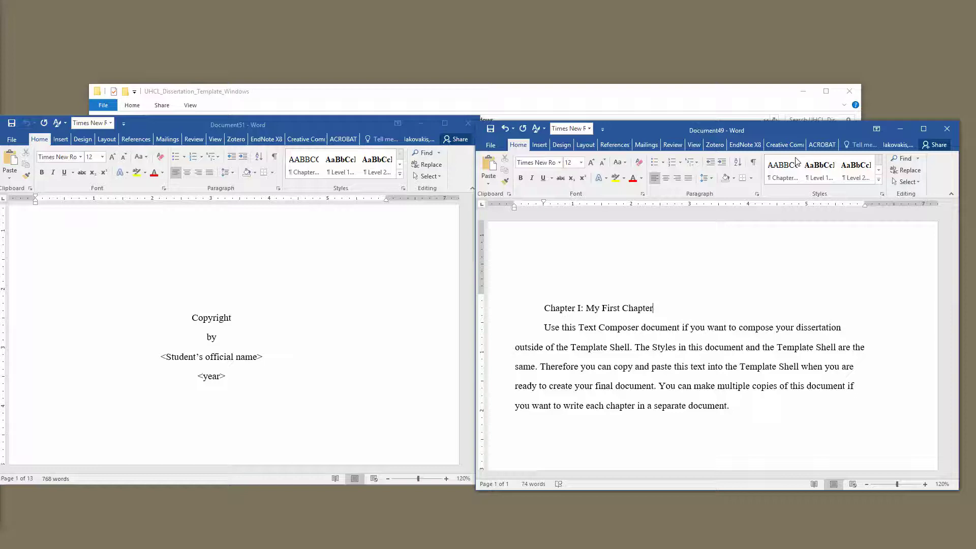
Maximize Document49 and insert 'My First Level One Heading' before 'Therefore'.
drag(665, 130, 460, 3)
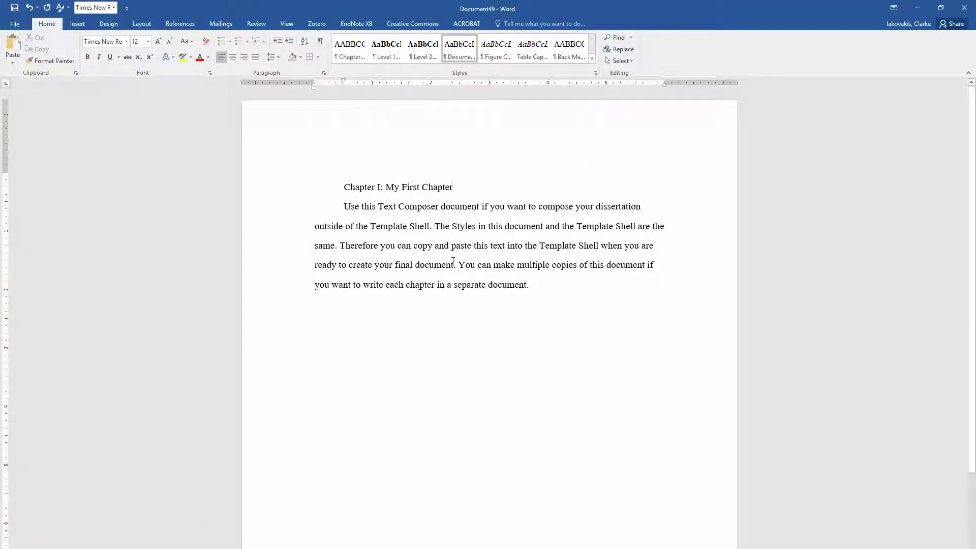
click(338, 244)
key(Return)
key(Return)
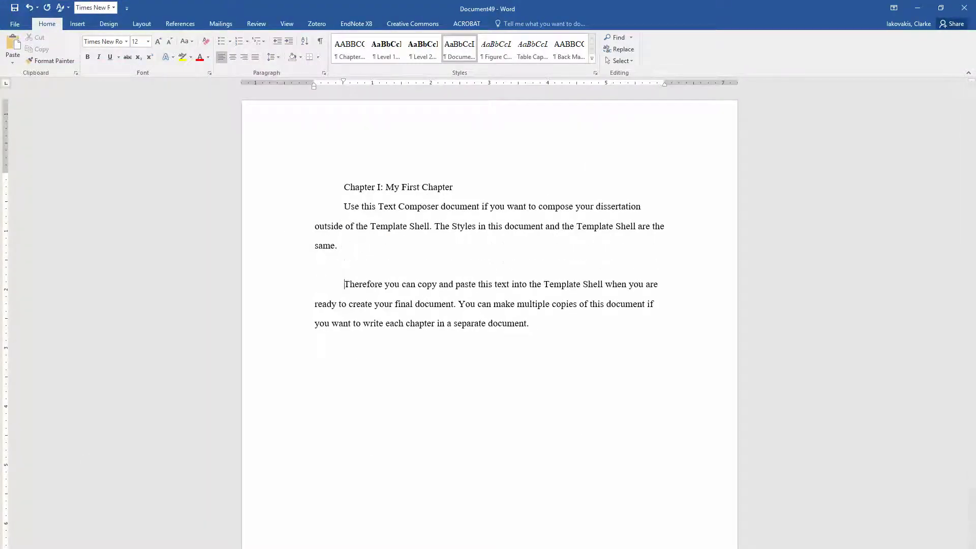
text(My First)
text(Level One Heading)
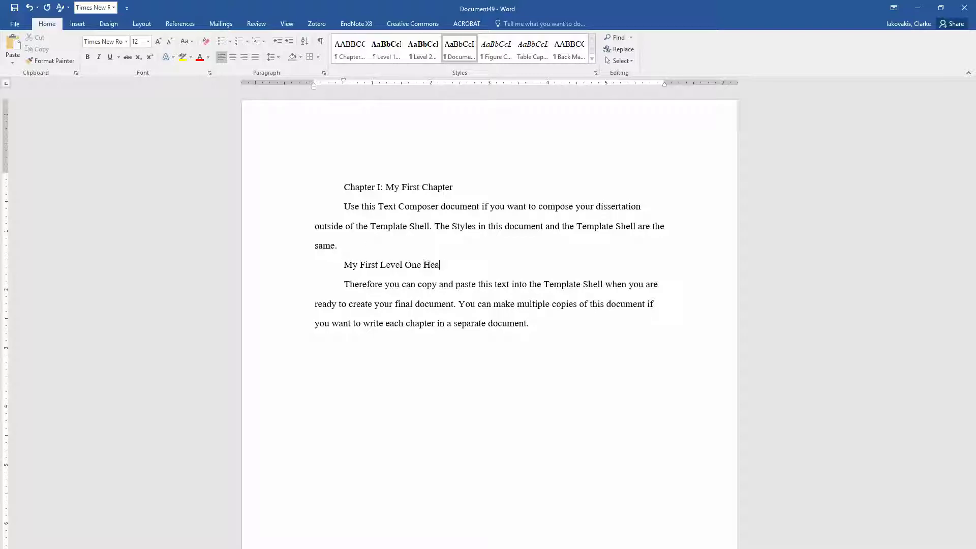
Insert 'My First Level Two Heading' on its own line before 'You can make'.
click(459, 304)
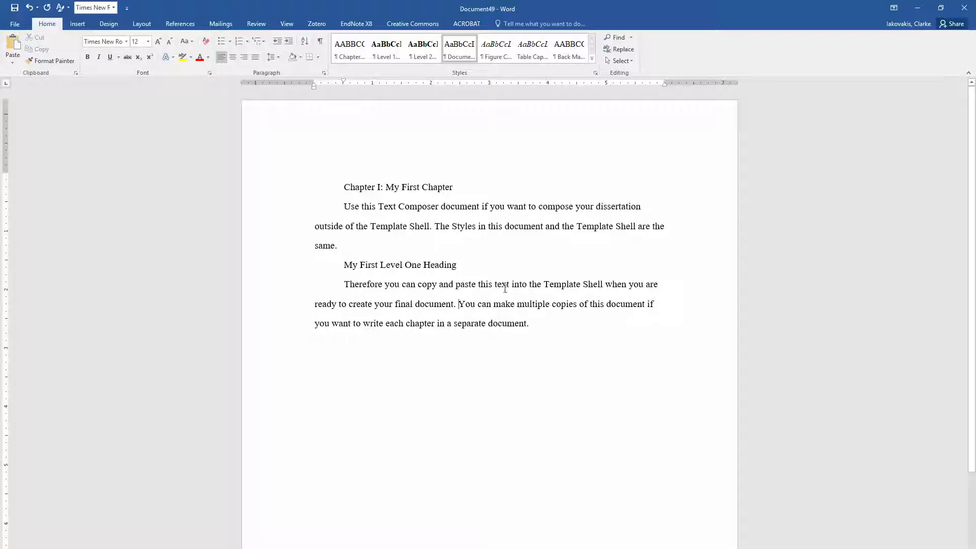
key(Return)
key(Return)
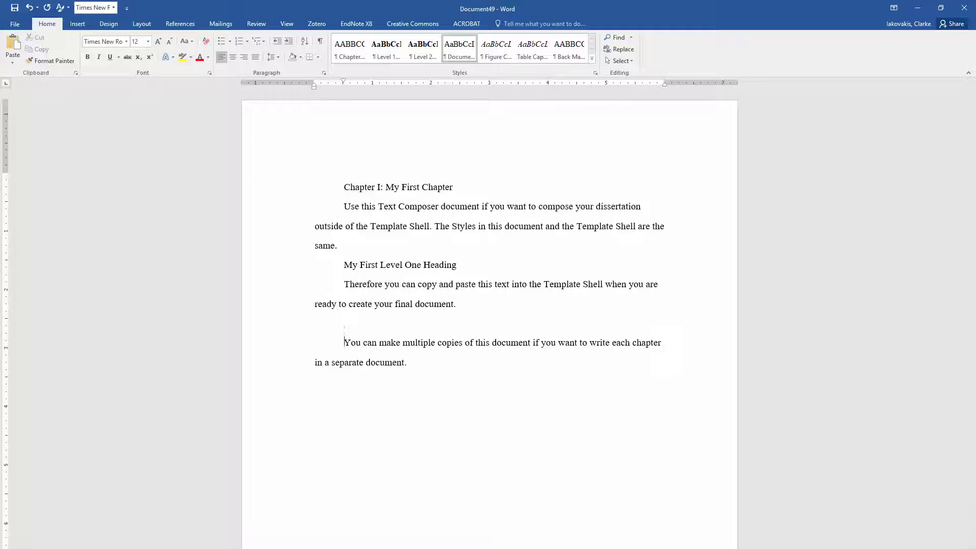
key(Up)
text(My First Level Two Heading)
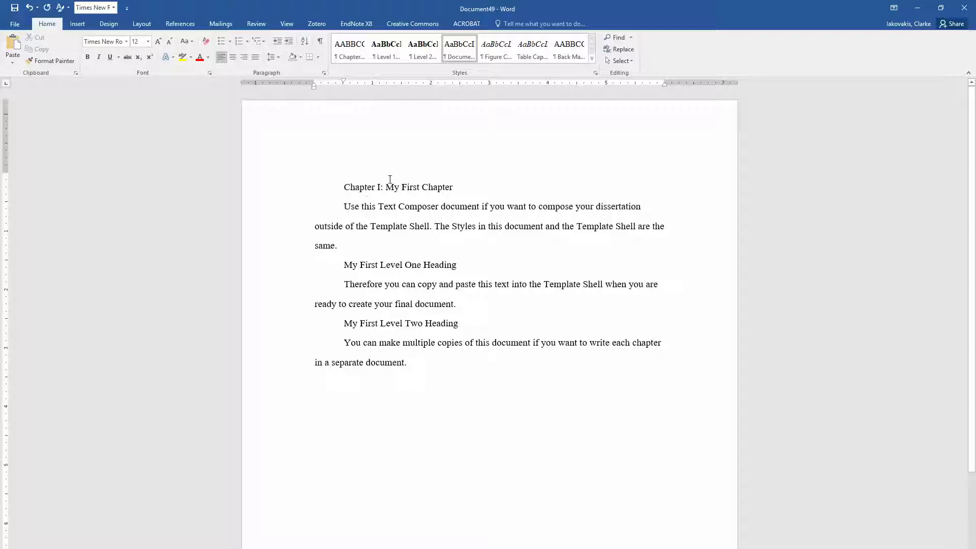
Apply Chapter Titles, Level 1 Heading and Level 2 Heading styles to the title and two headings.
click(350, 50)
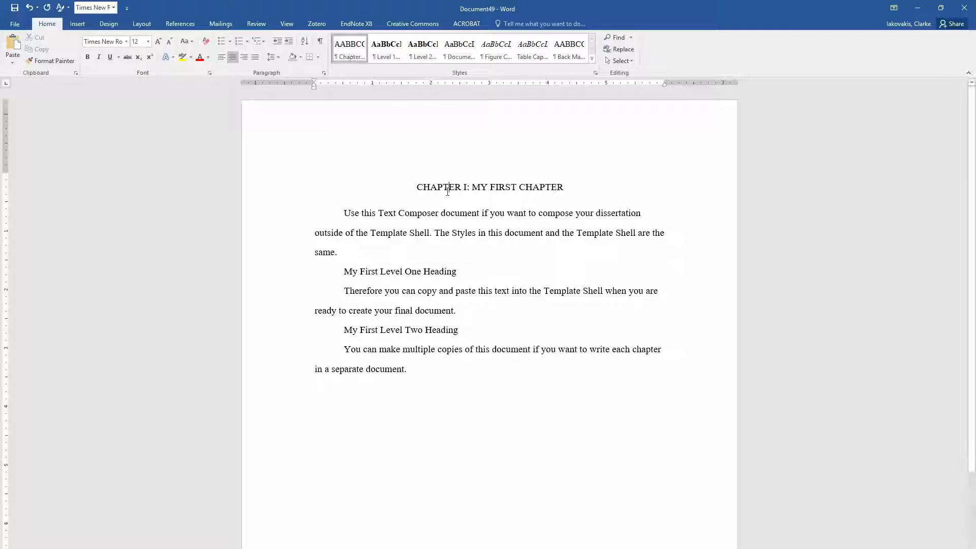
click(382, 273)
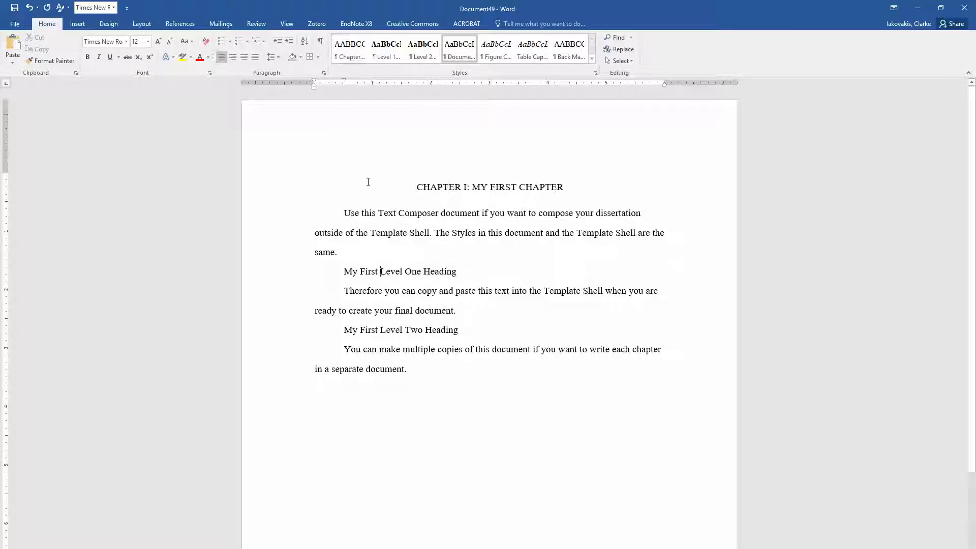
click(383, 56)
click(422, 329)
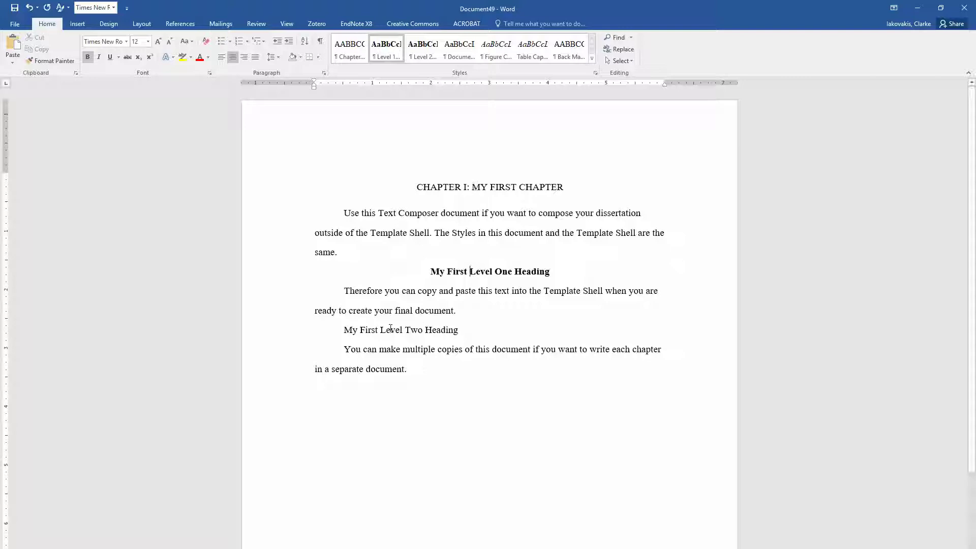
click(421, 62)
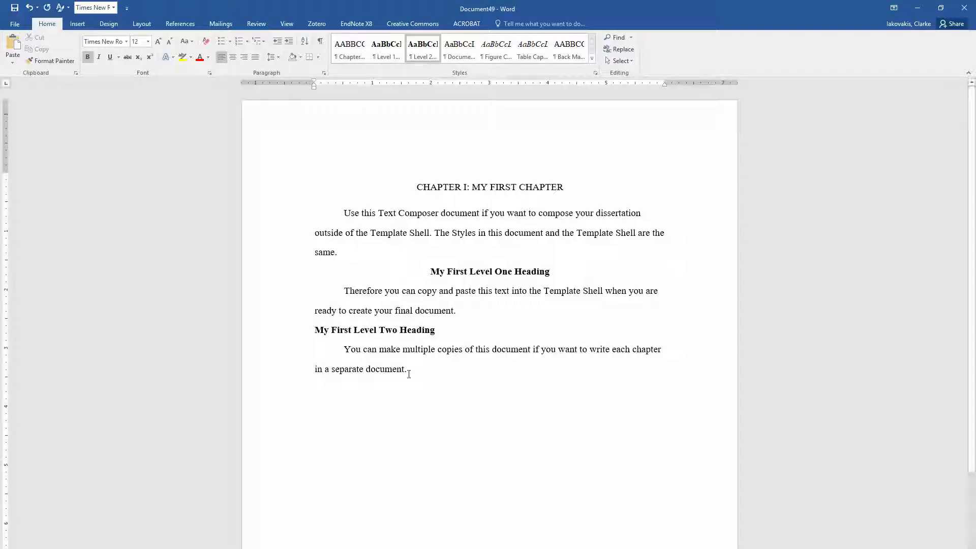
click(376, 226)
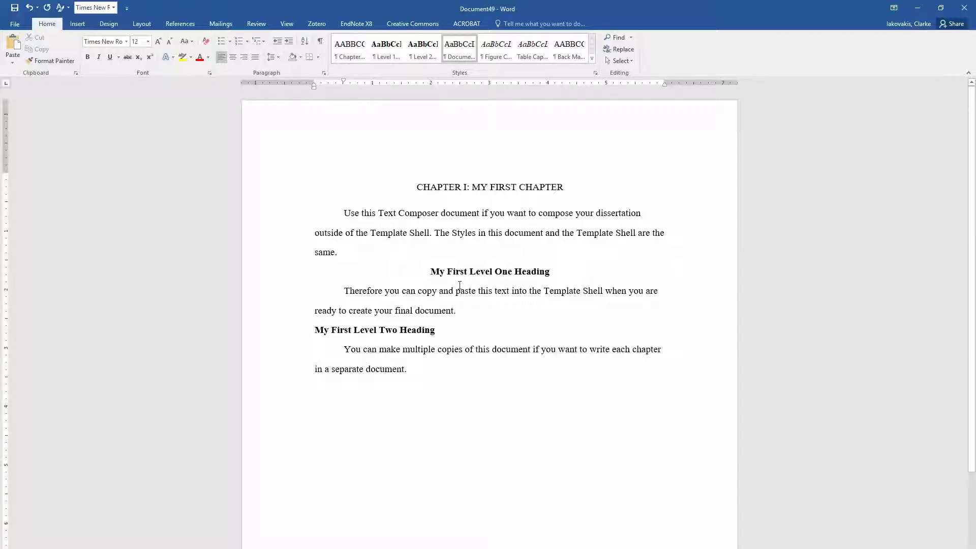
Copy the whole chapter text, then show the maximized Template Shell at the References page.
drag(416, 187, 412, 380)
key(ctrl+c)
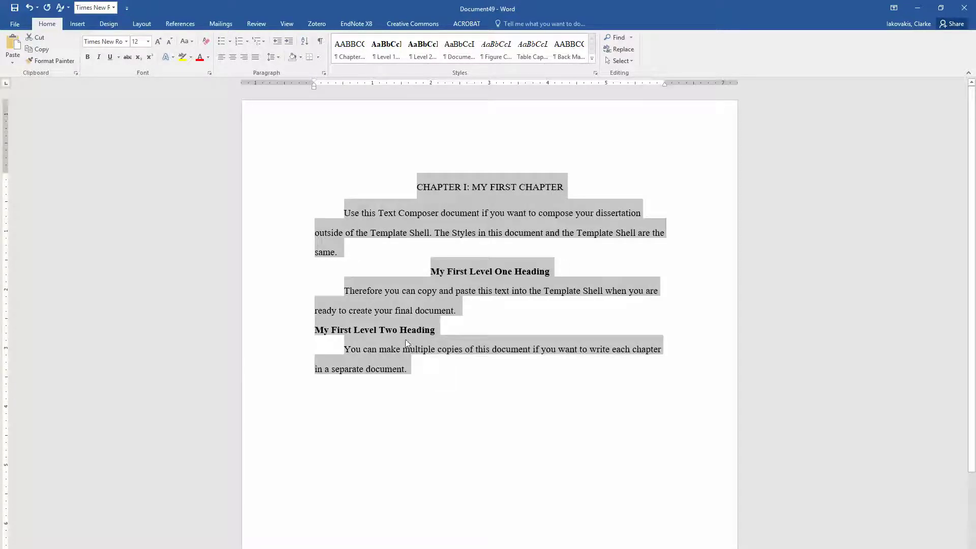
key(alt+Tab)
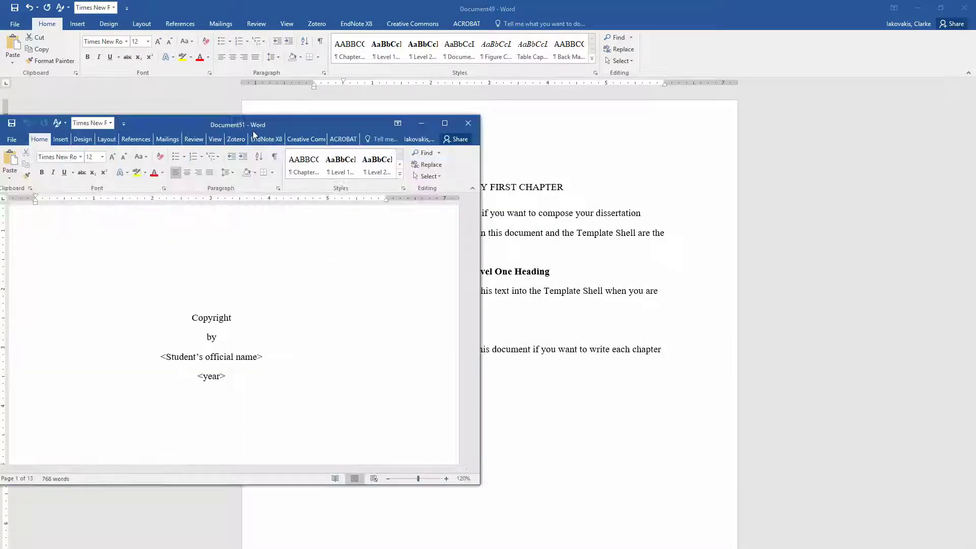
drag(251, 128, 556, 1)
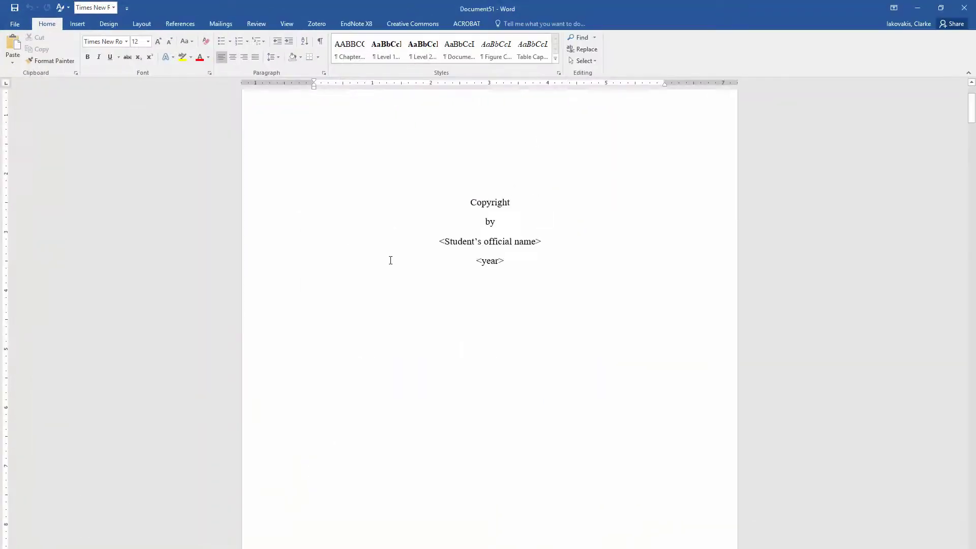
scroll(531, 340, down, 20)
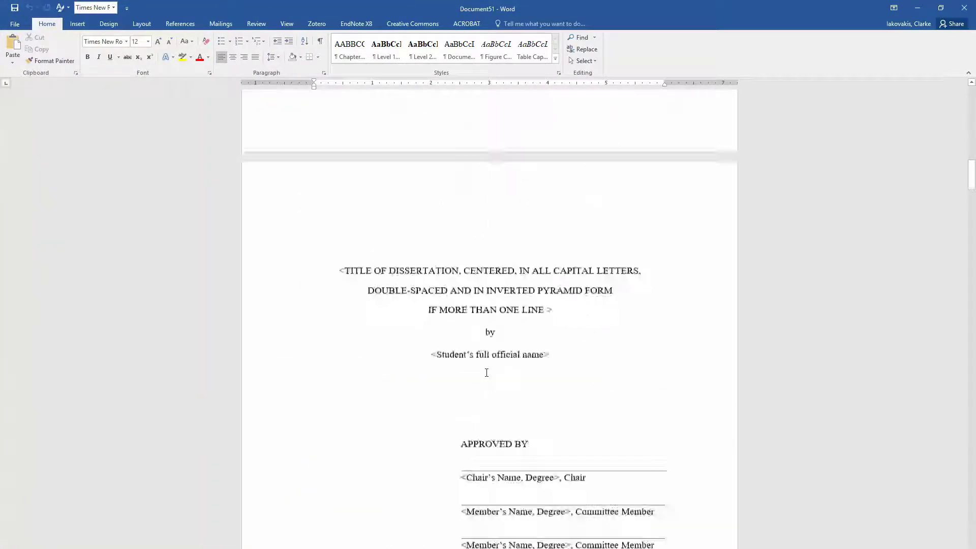
scroll(486, 373, down, 20)
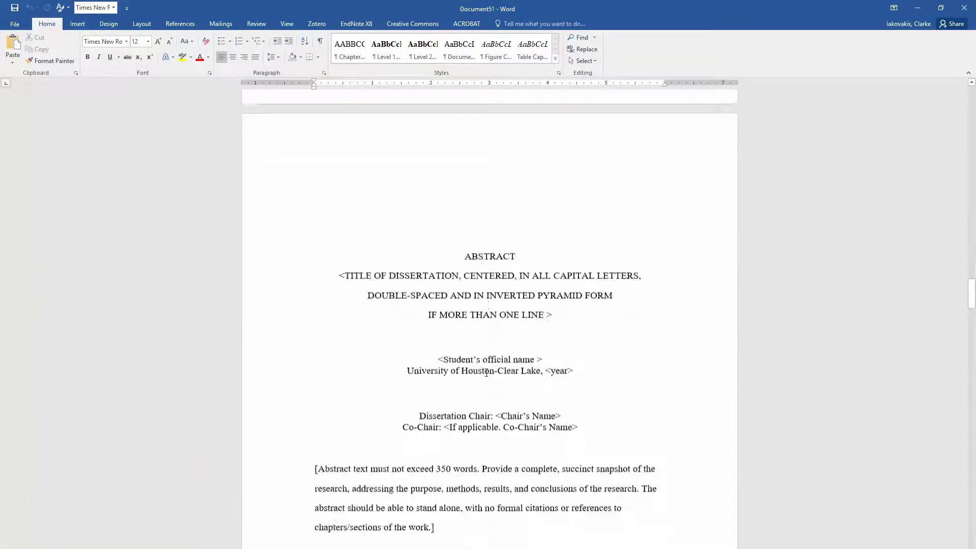
scroll(486, 372, down, 20)
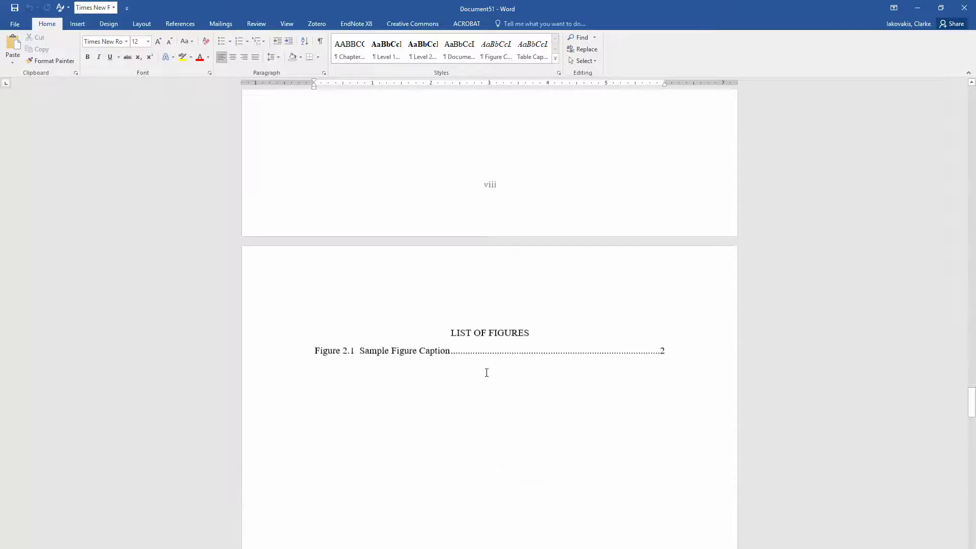
scroll(486, 373, down, 8)
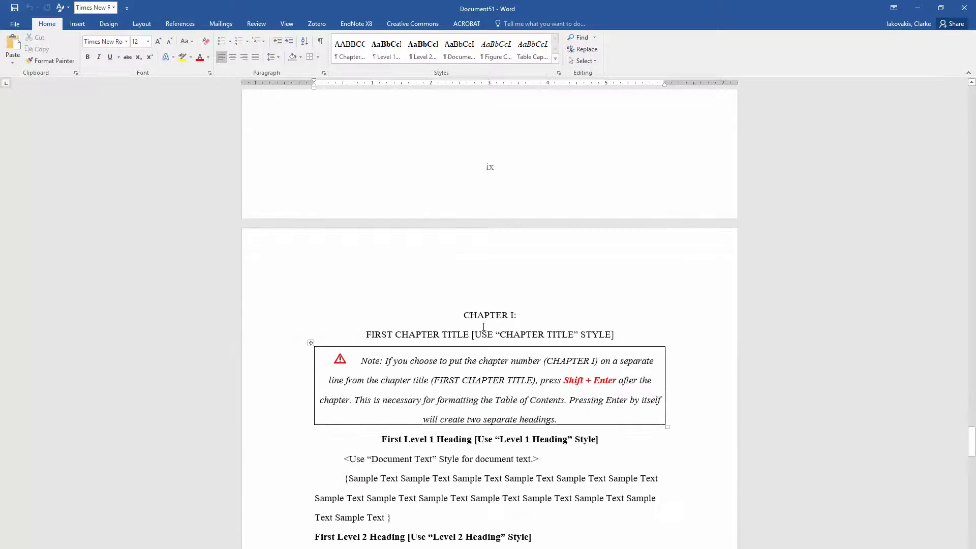
scroll(484, 320, down, 20)
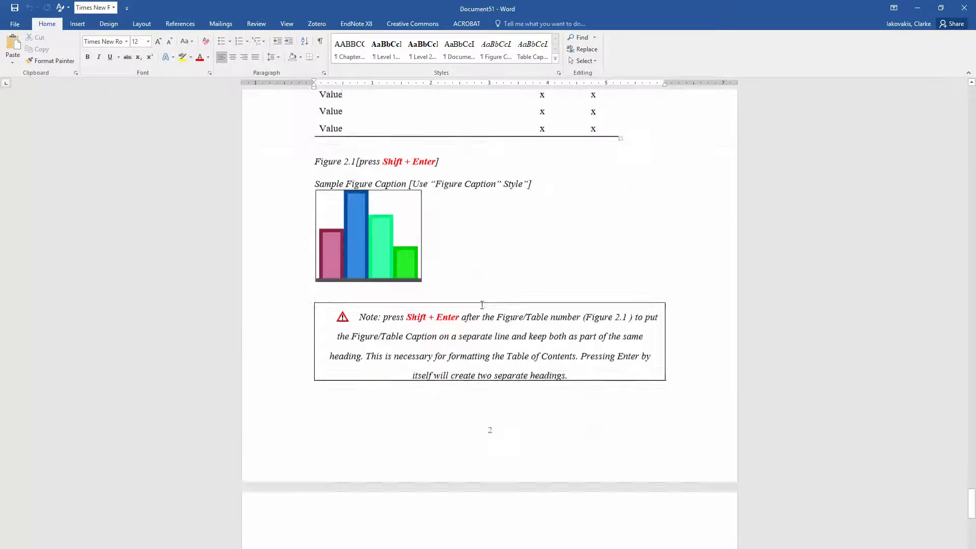
scroll(473, 281, up, 3)
Show formatting marks and paste the chapter text just before REFERENCES.
key(ctrl+shift+8)
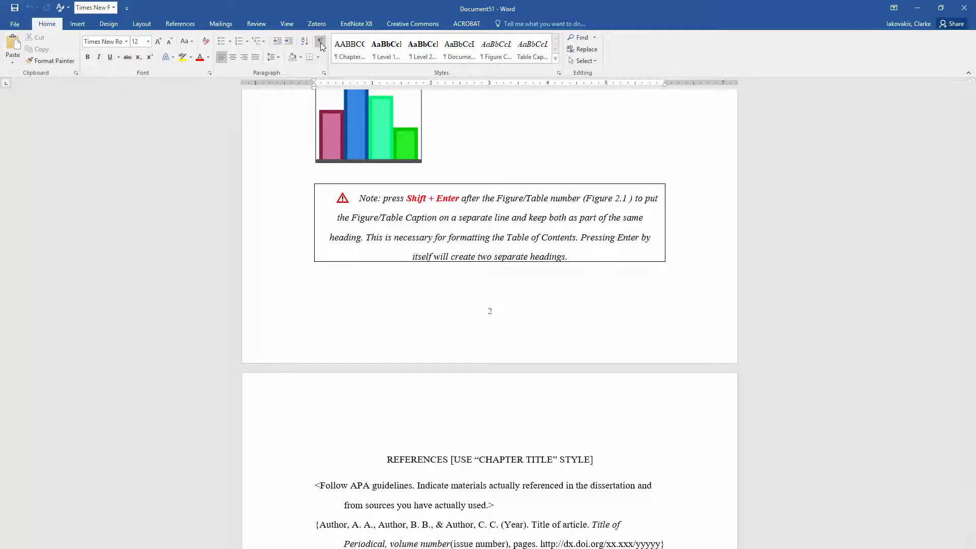
click(405, 424)
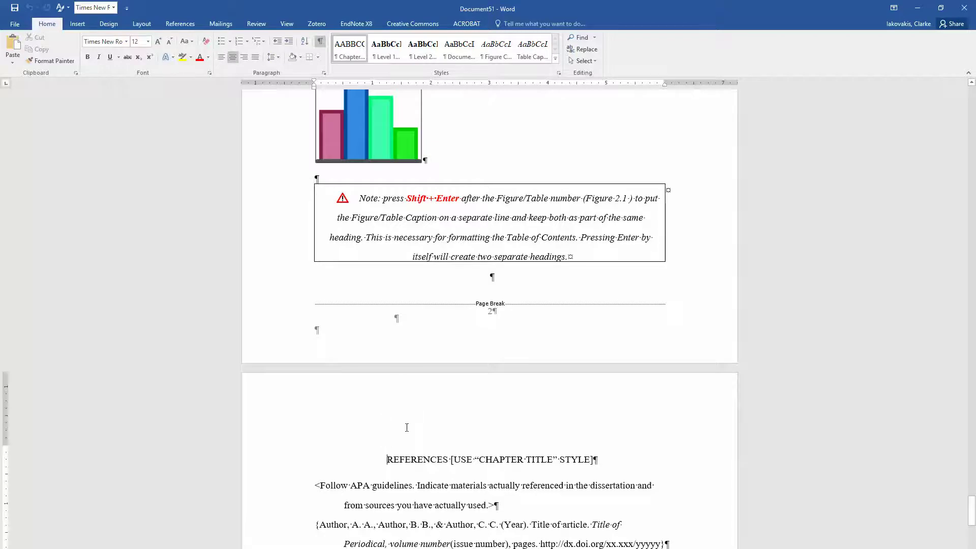
scroll(402, 406, down, 4)
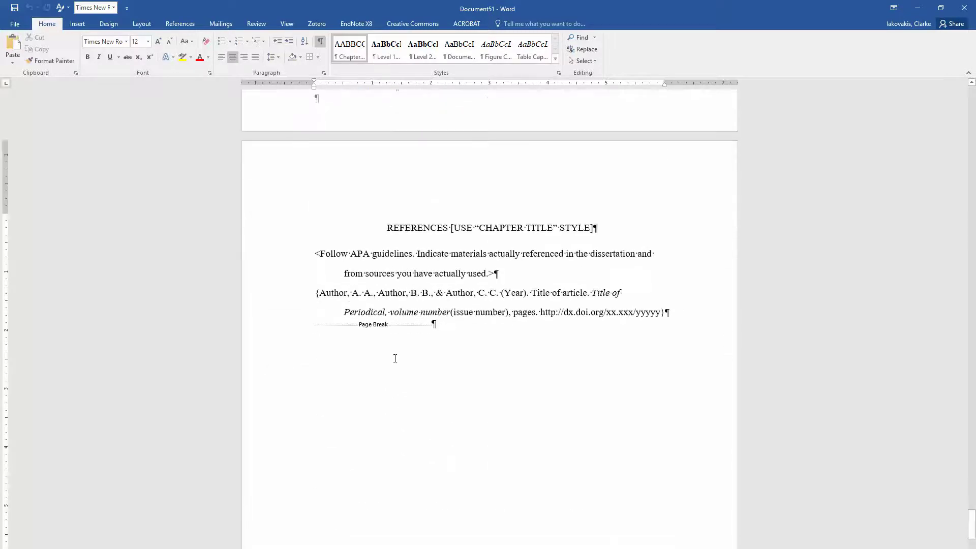
key(ctrl+v)
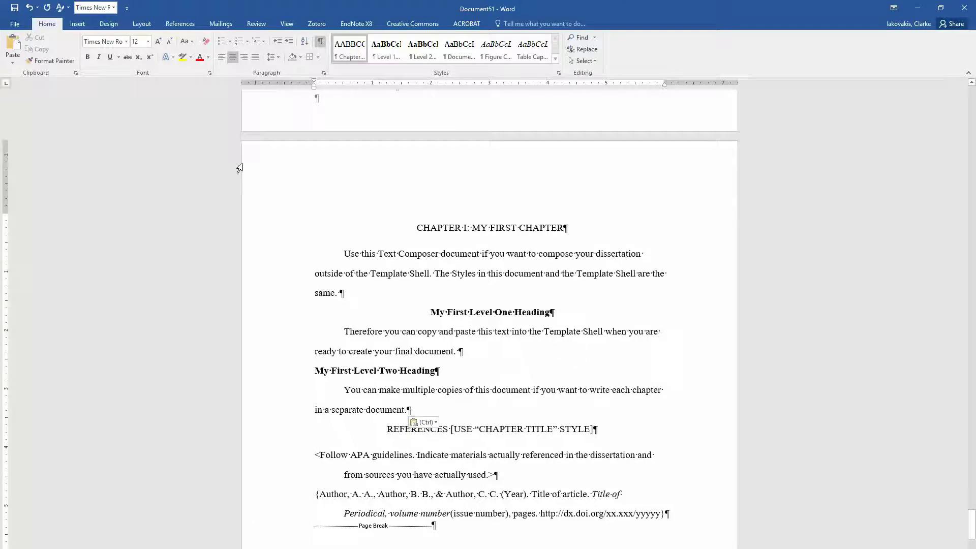
Insert a page break so REFERENCES starts on its own page.
click(108, 24)
click(78, 24)
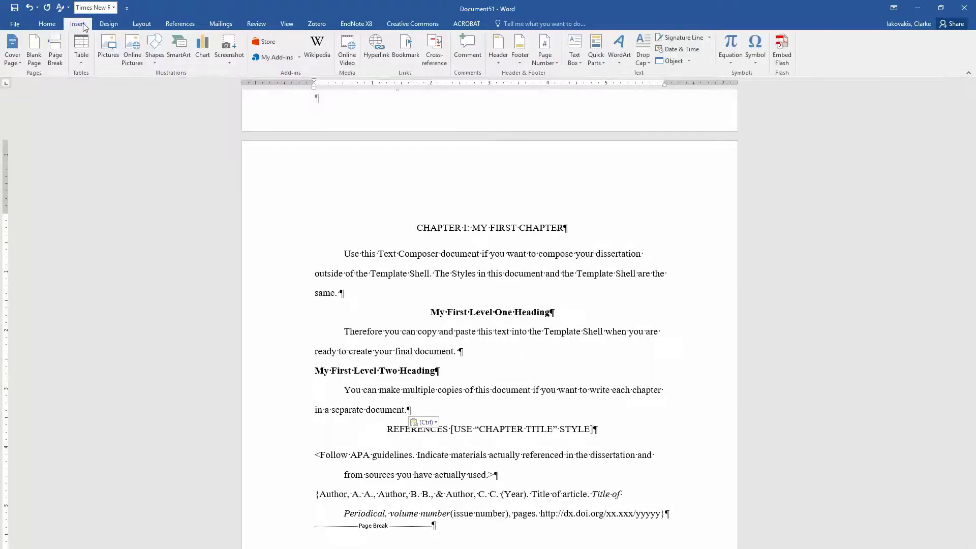
click(54, 51)
scroll(457, 392, down, 5)
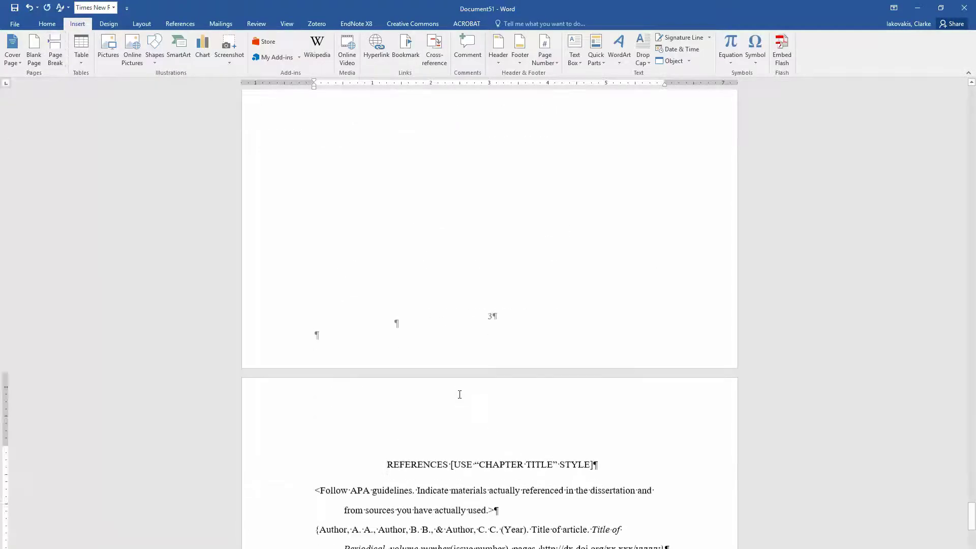
scroll(478, 341, up, 10)
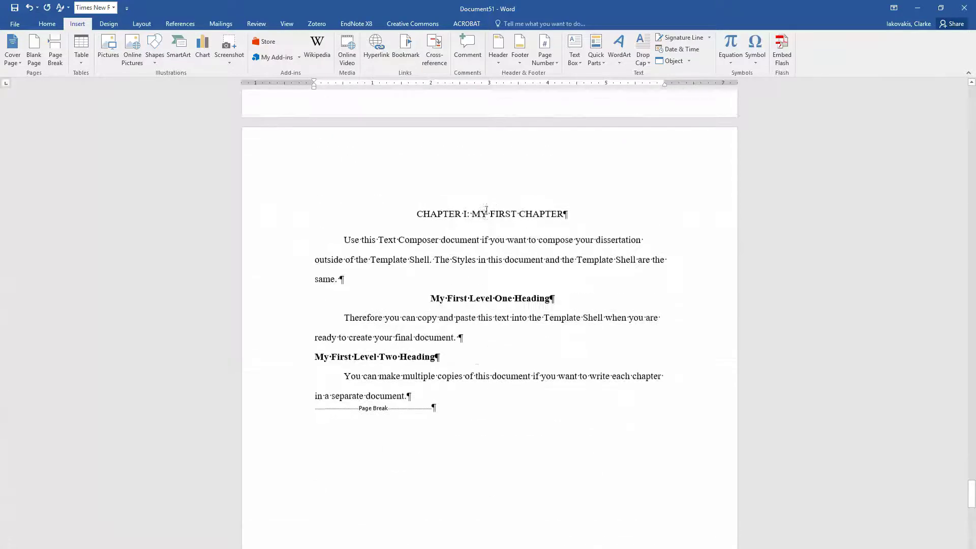
Retitle the pasted heading to 'CHAPTER III: MY THIRD CHAPTER'.
click(464, 214)
text(II)
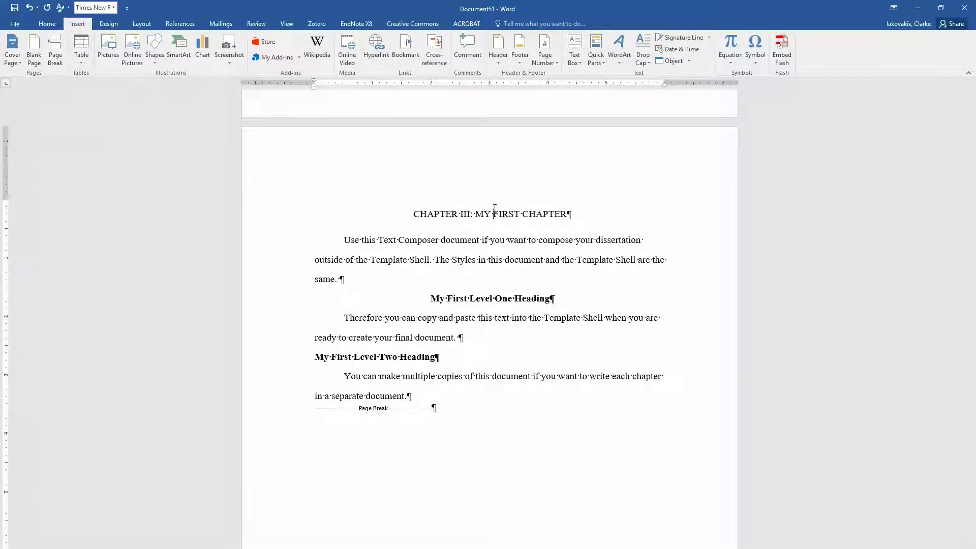
double_click(495, 214)
text(THIRD)
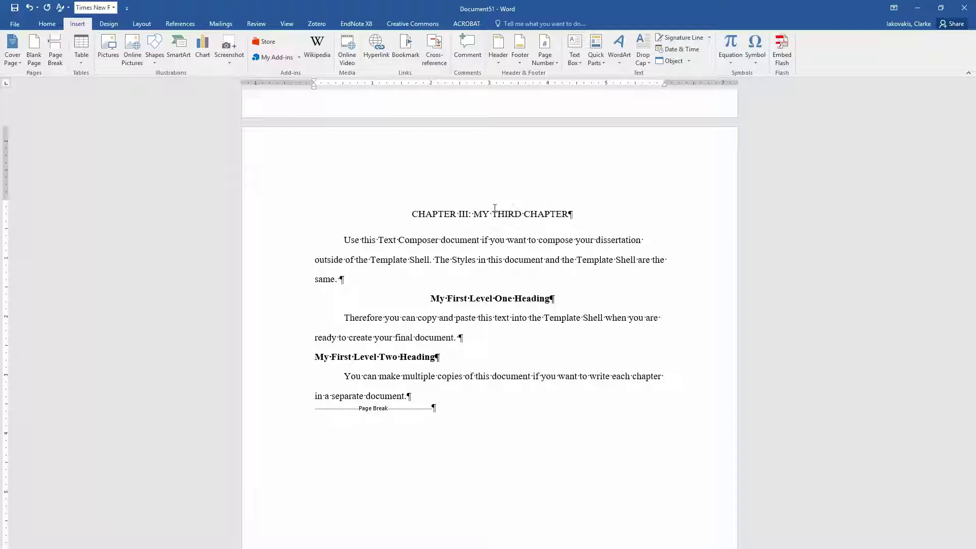
scroll(503, 280, up, 20)
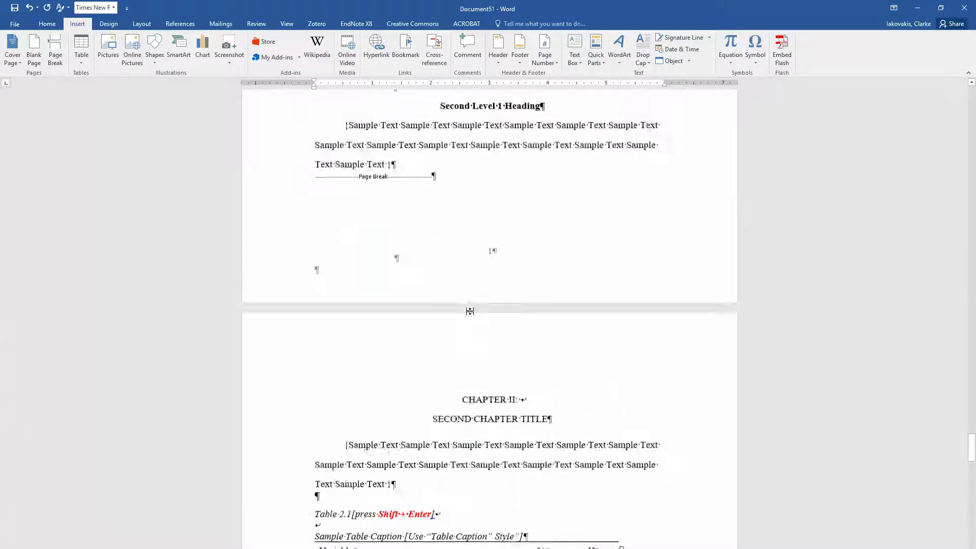
scroll(473, 303, up, 7)
scroll(468, 288, down, 9)
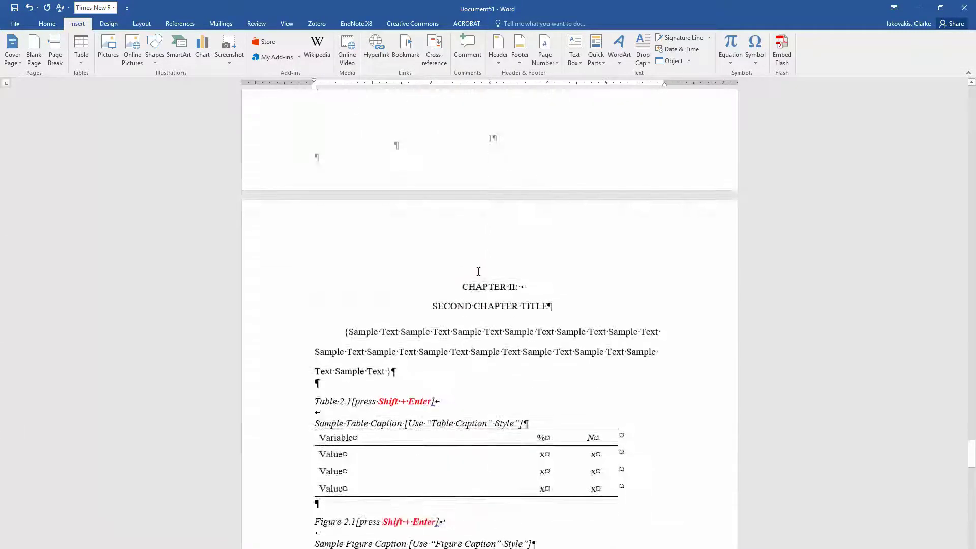
scroll(479, 275, down, 10)
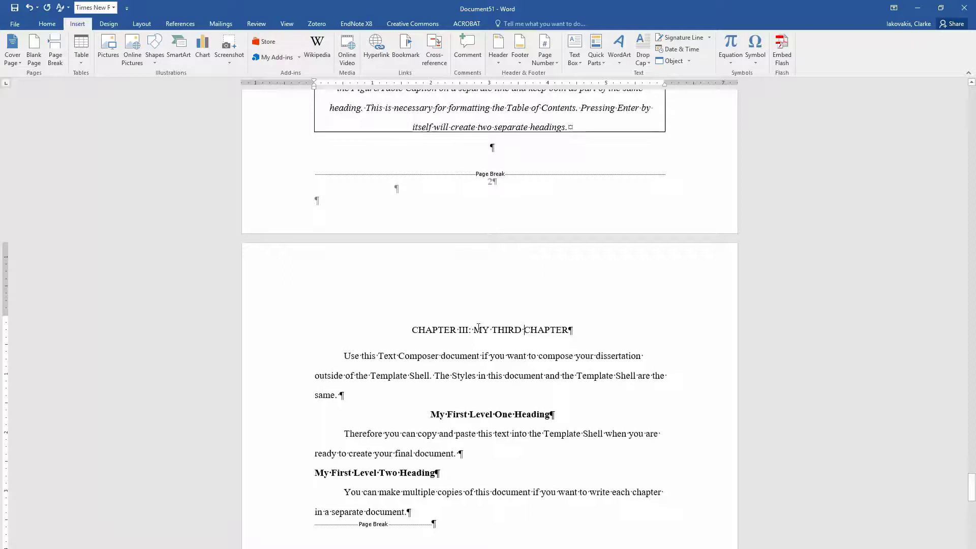
scroll(488, 285, up, 3)
scroll(487, 285, down, 3)
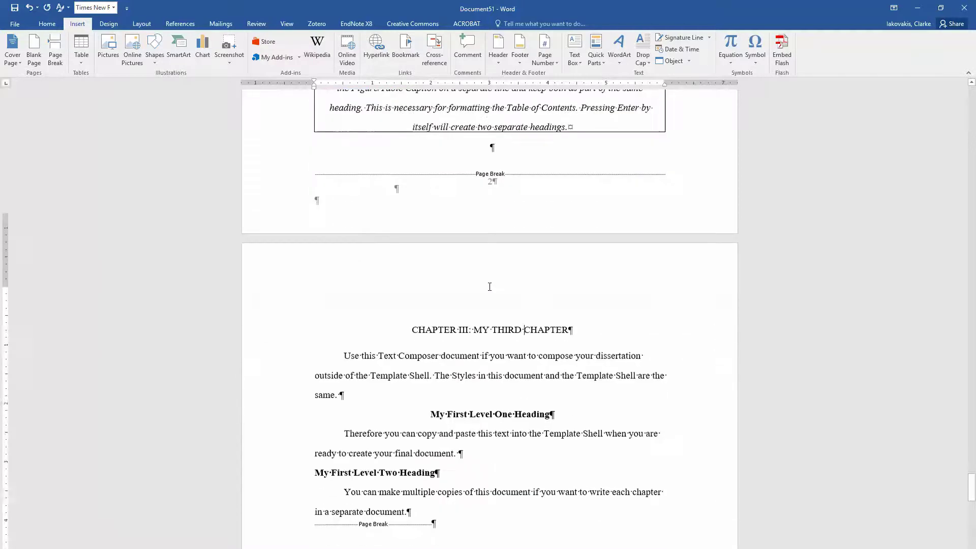
Break the heading before MY, first with a line break, then as a separate paragraph.
scroll(489, 287, down, 1)
click(473, 272)
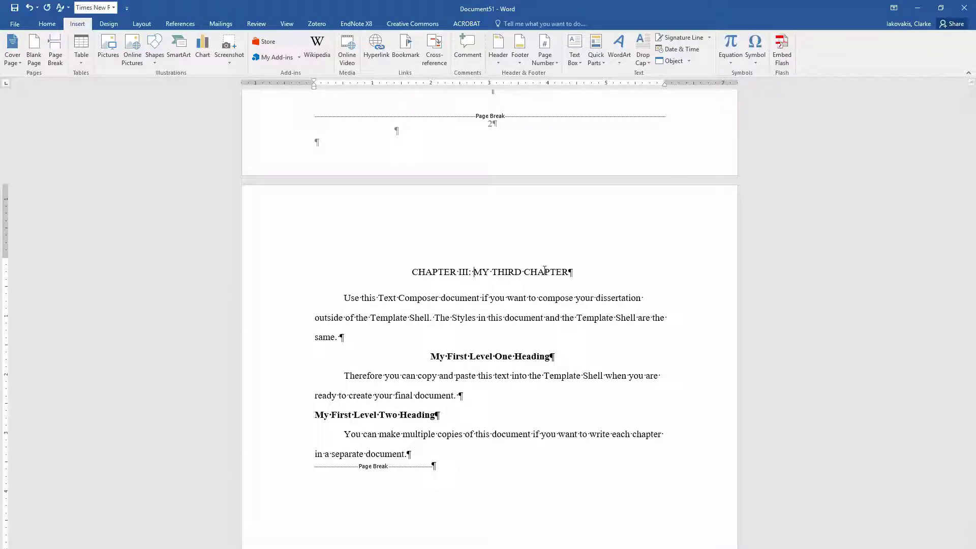
key(shift+Return)
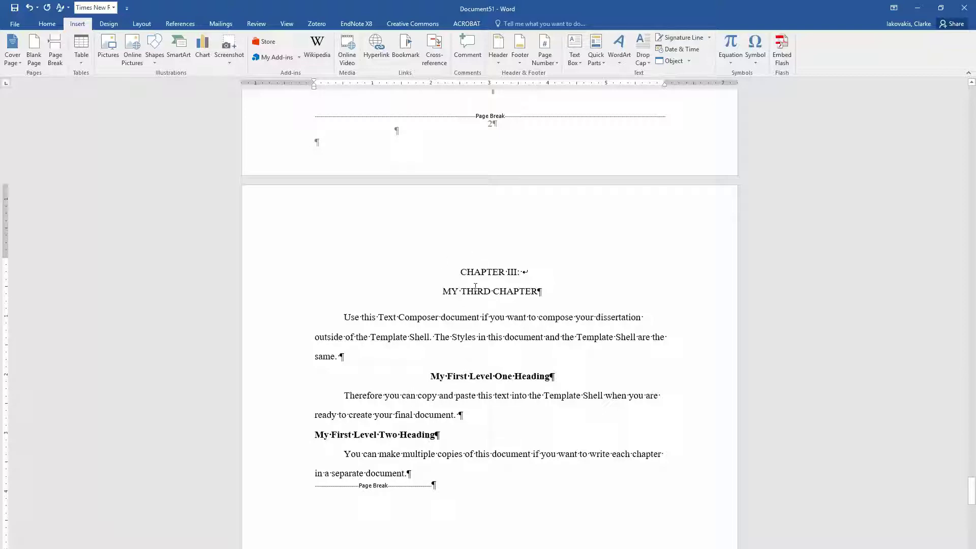
key(BackSpace)
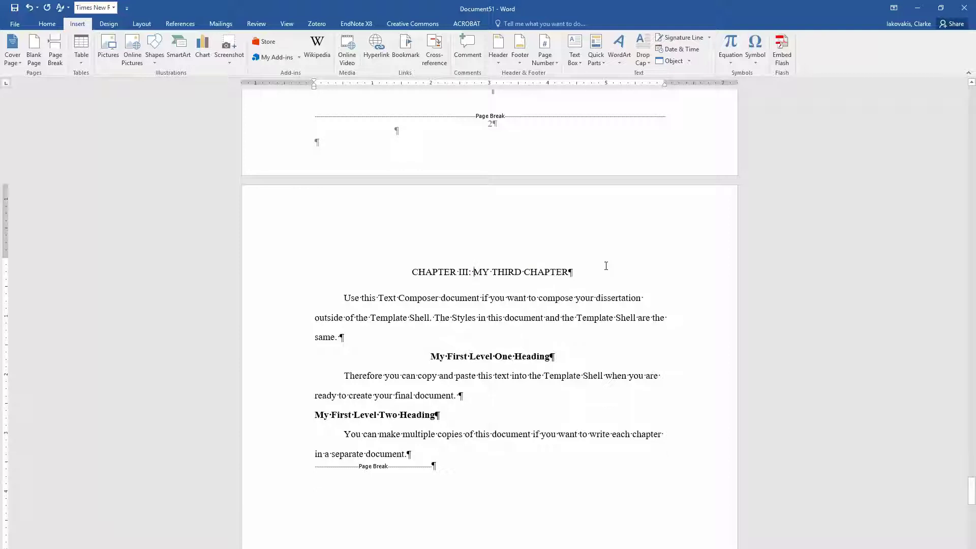
key(Return)
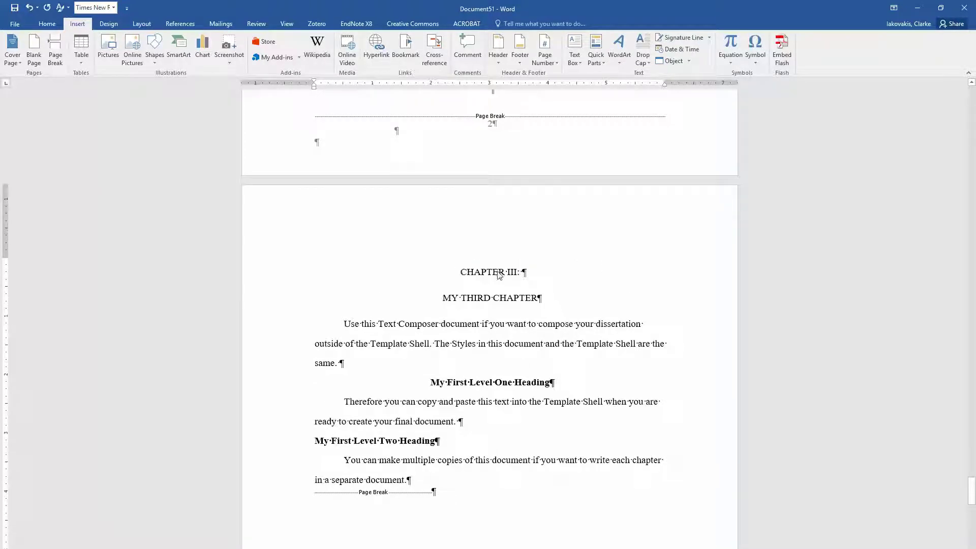
Rejoin the two lines and use a manual line break so they stay one heading.
triple_click(500, 275)
drag(434, 303, 569, 307)
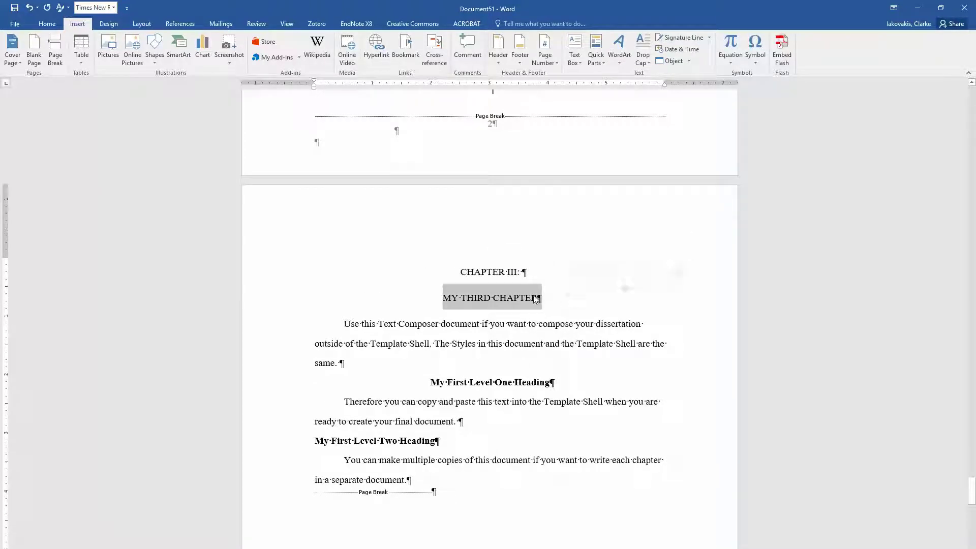
click(527, 269)
key(Delete)
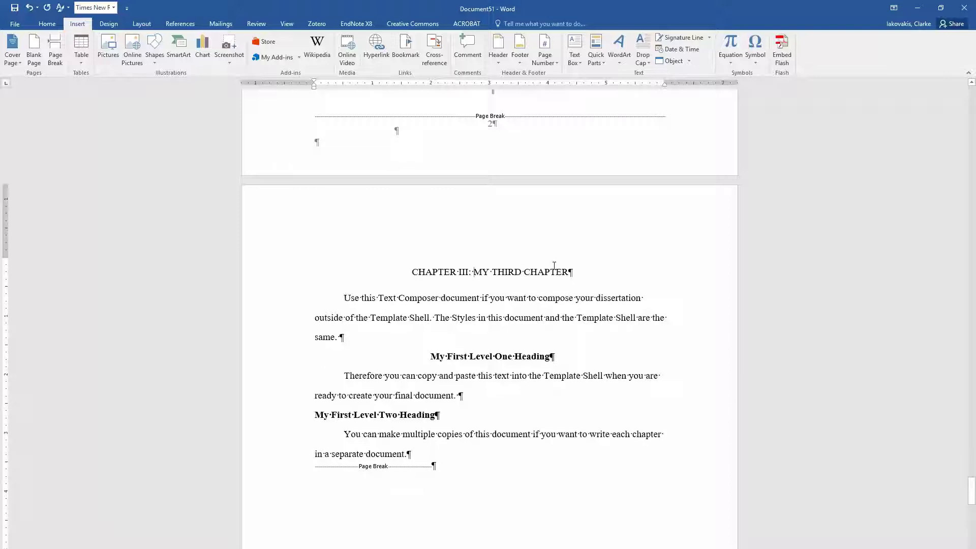
key(shift+Return)
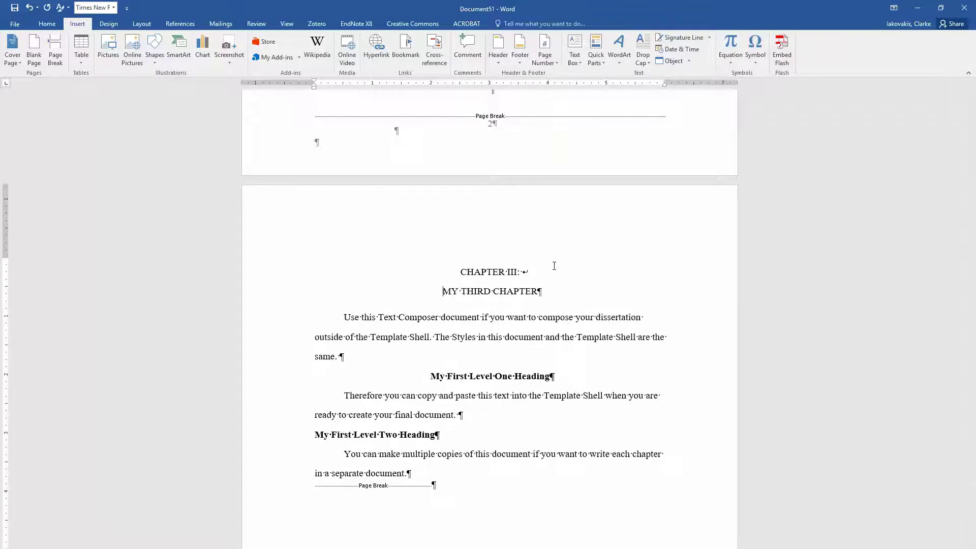
triple_click(464, 269)
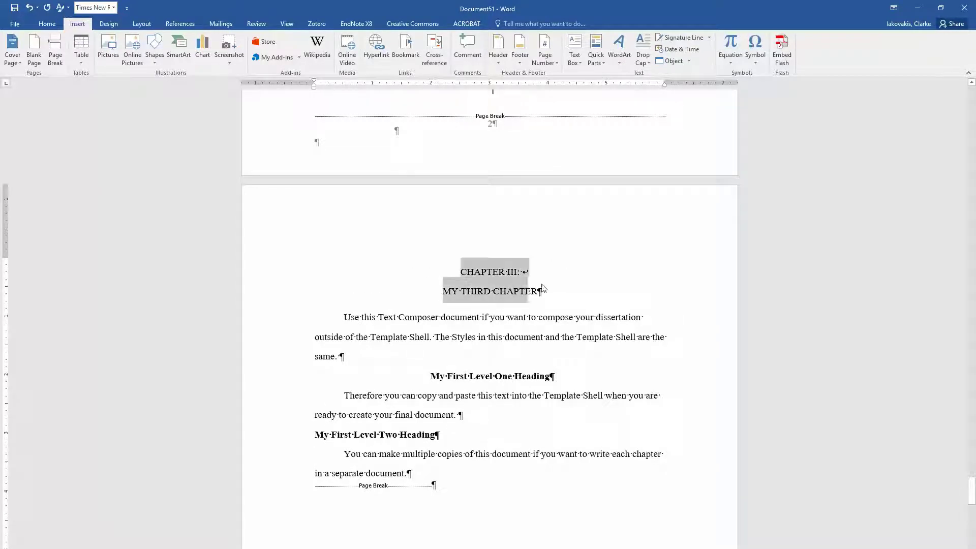
click(500, 290)
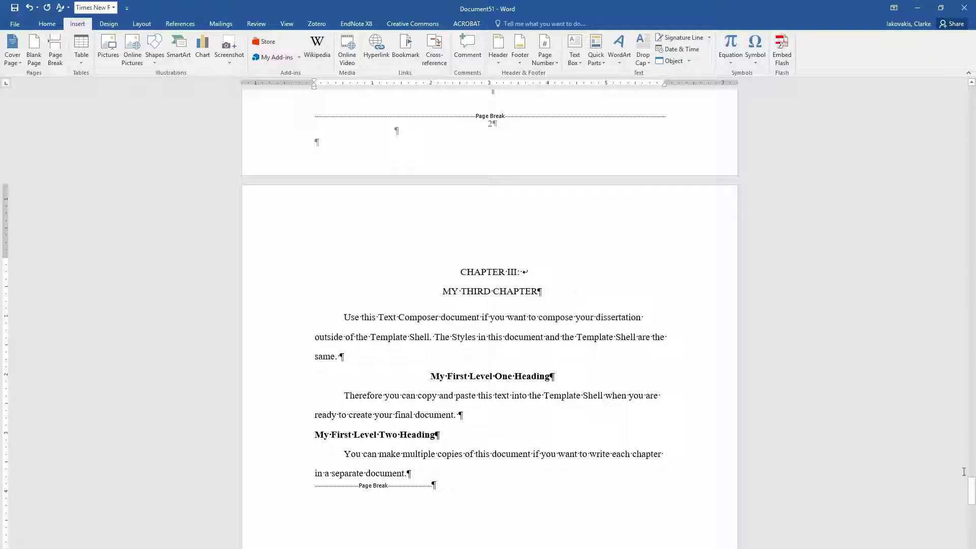
drag(971, 489, 970, 269)
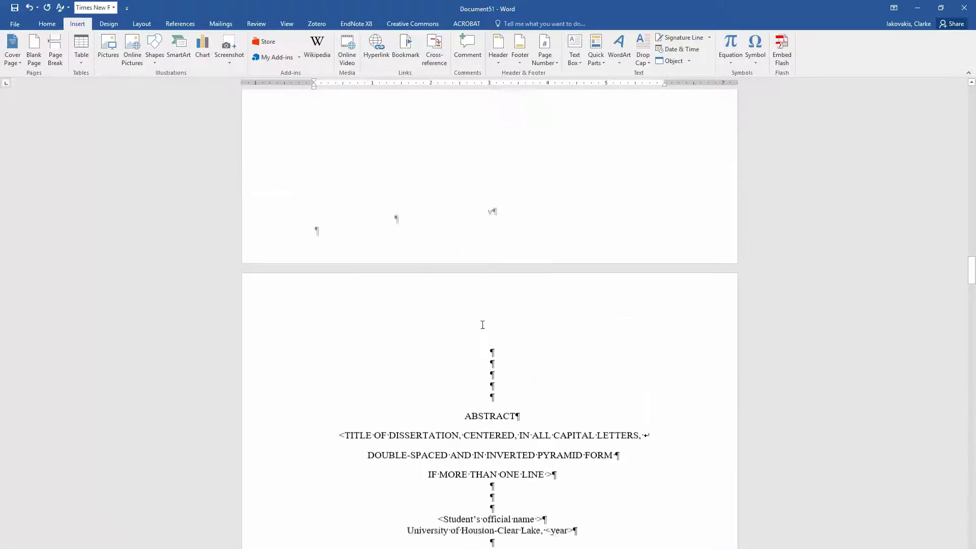
Update the entire table of contents to add CHAPTER III: MY THIRD CHAPTER and its headings.
scroll(482, 324, up, 20)
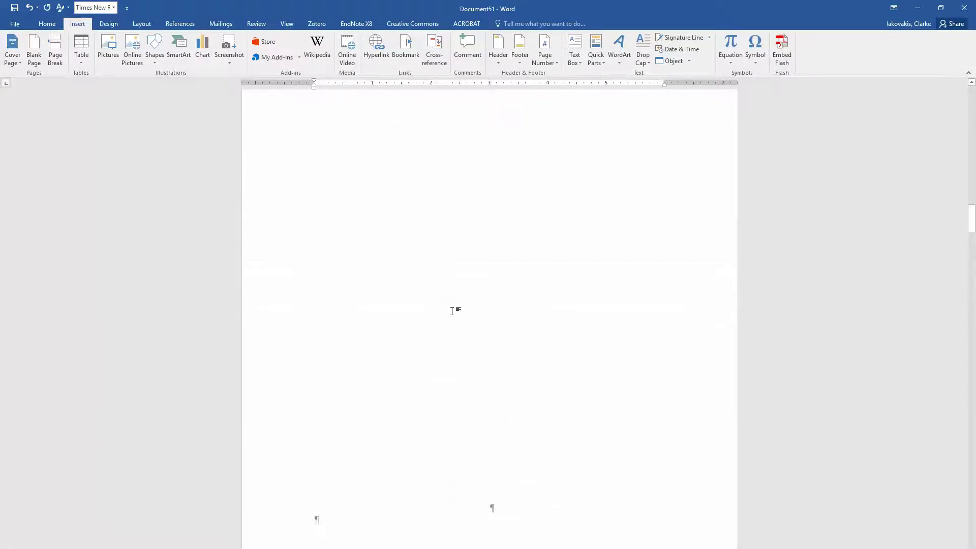
scroll(453, 310, down, 20)
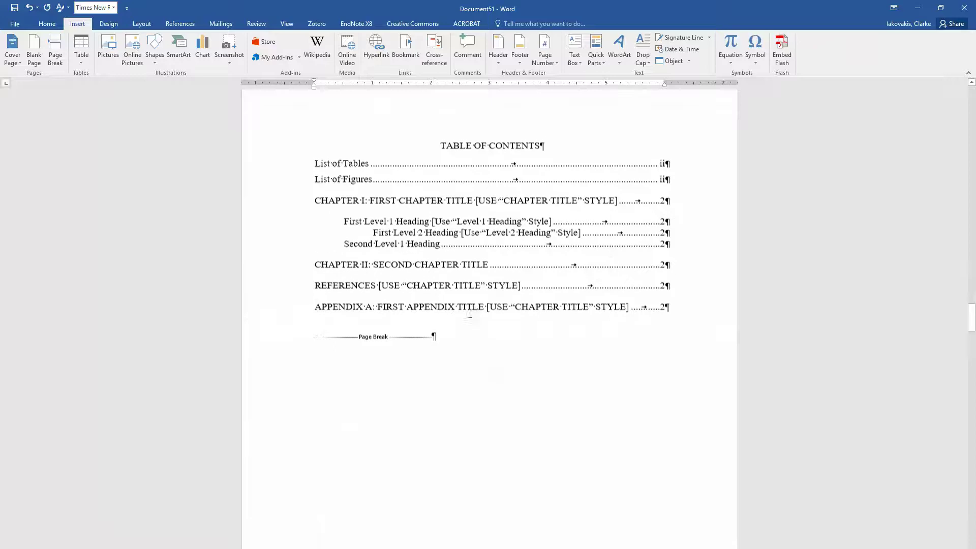
scroll(439, 336, up, 3)
click(410, 336)
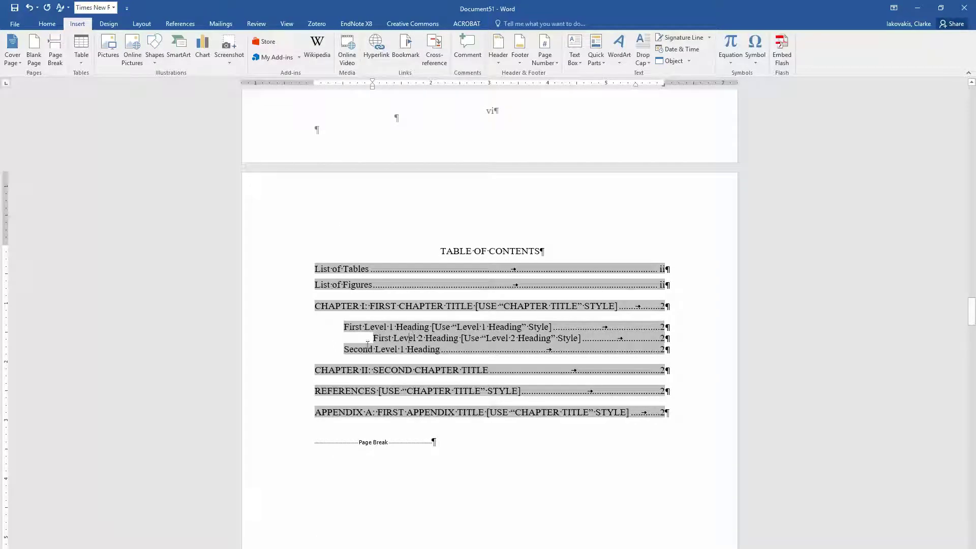
click(180, 24)
click(58, 48)
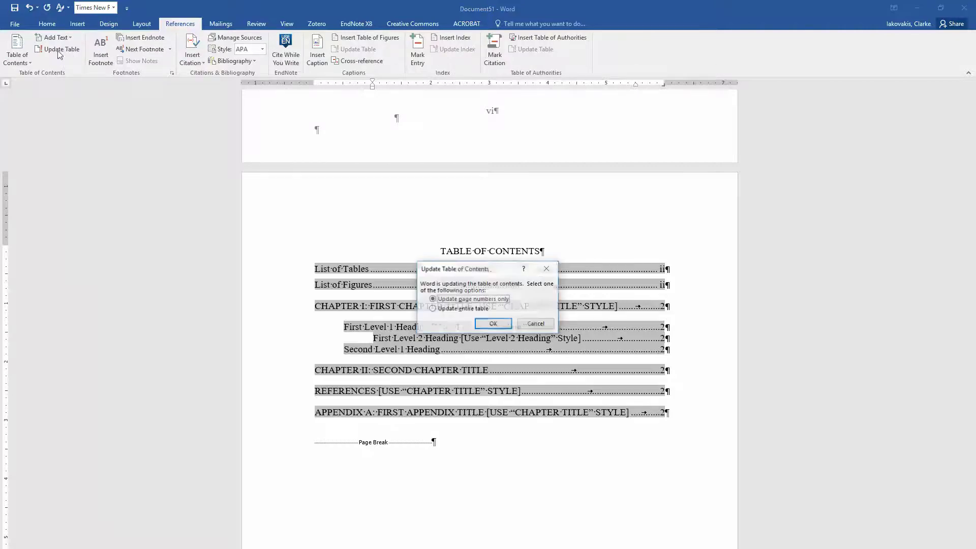
click(443, 308)
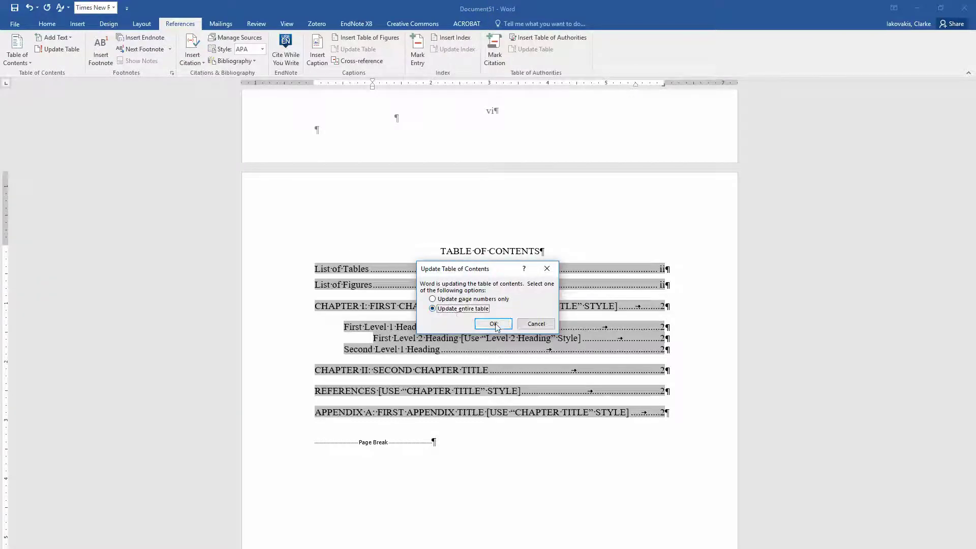
click(493, 324)
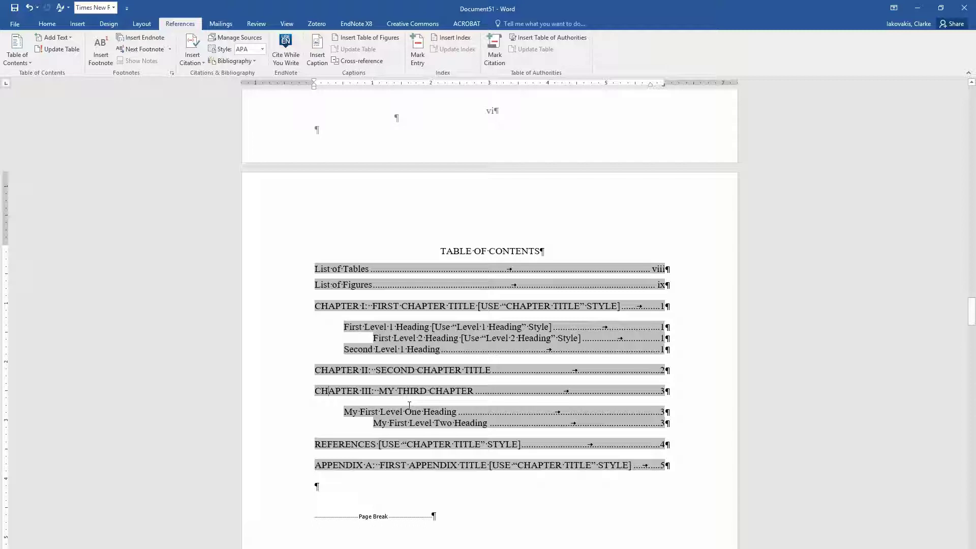
Return to the Template Shell and scroll past the List of Tables and Figures to Chapter I's line-break note.
key(alt+Tab)
scroll(434, 358, down, 20)
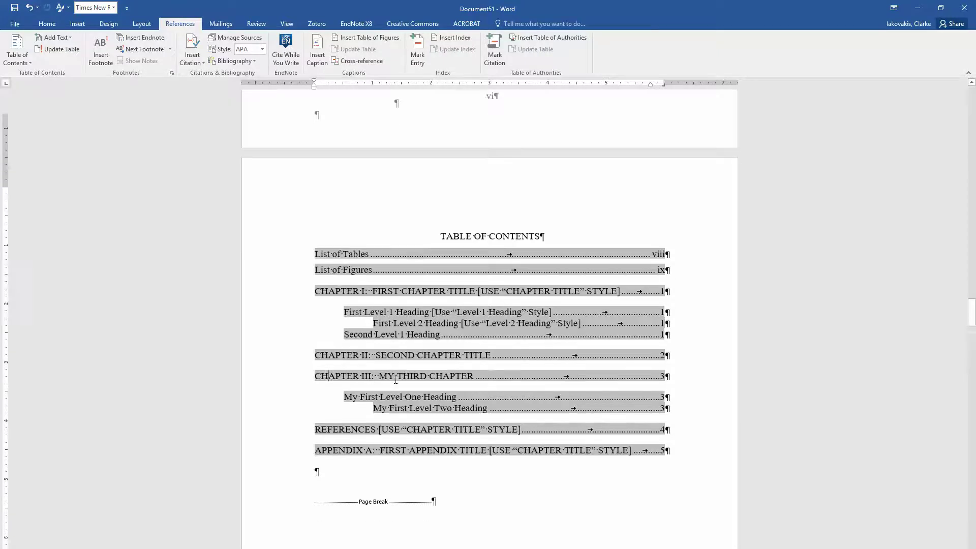
scroll(461, 343, down, 20)
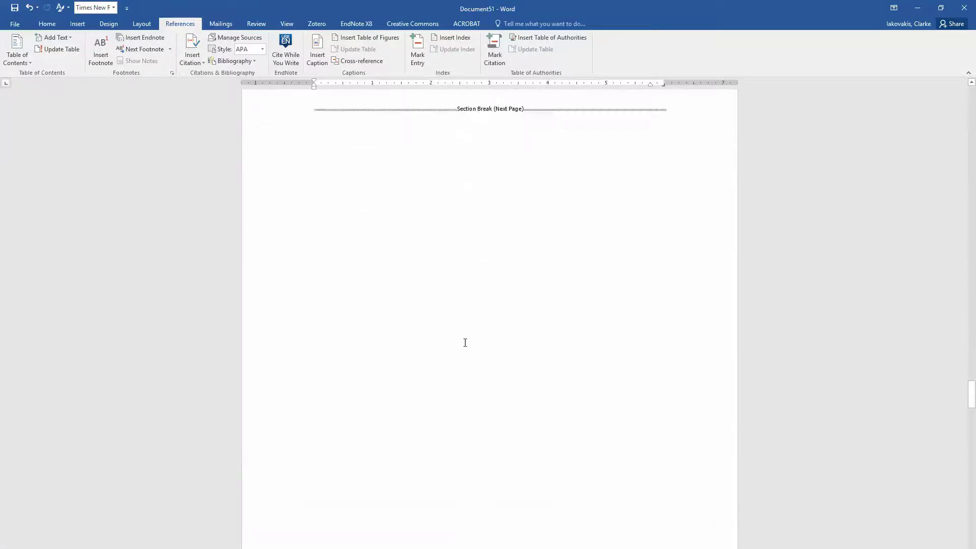
scroll(453, 390, down, 2)
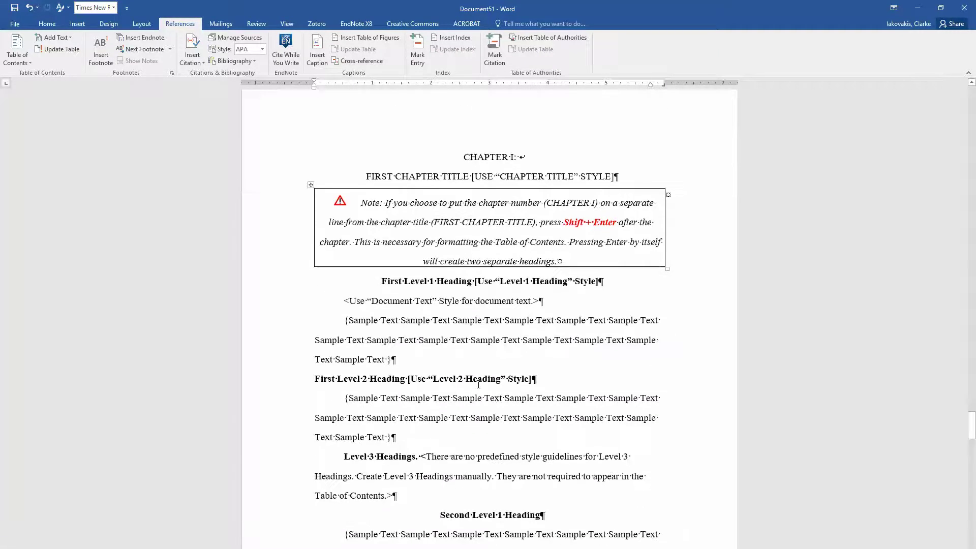